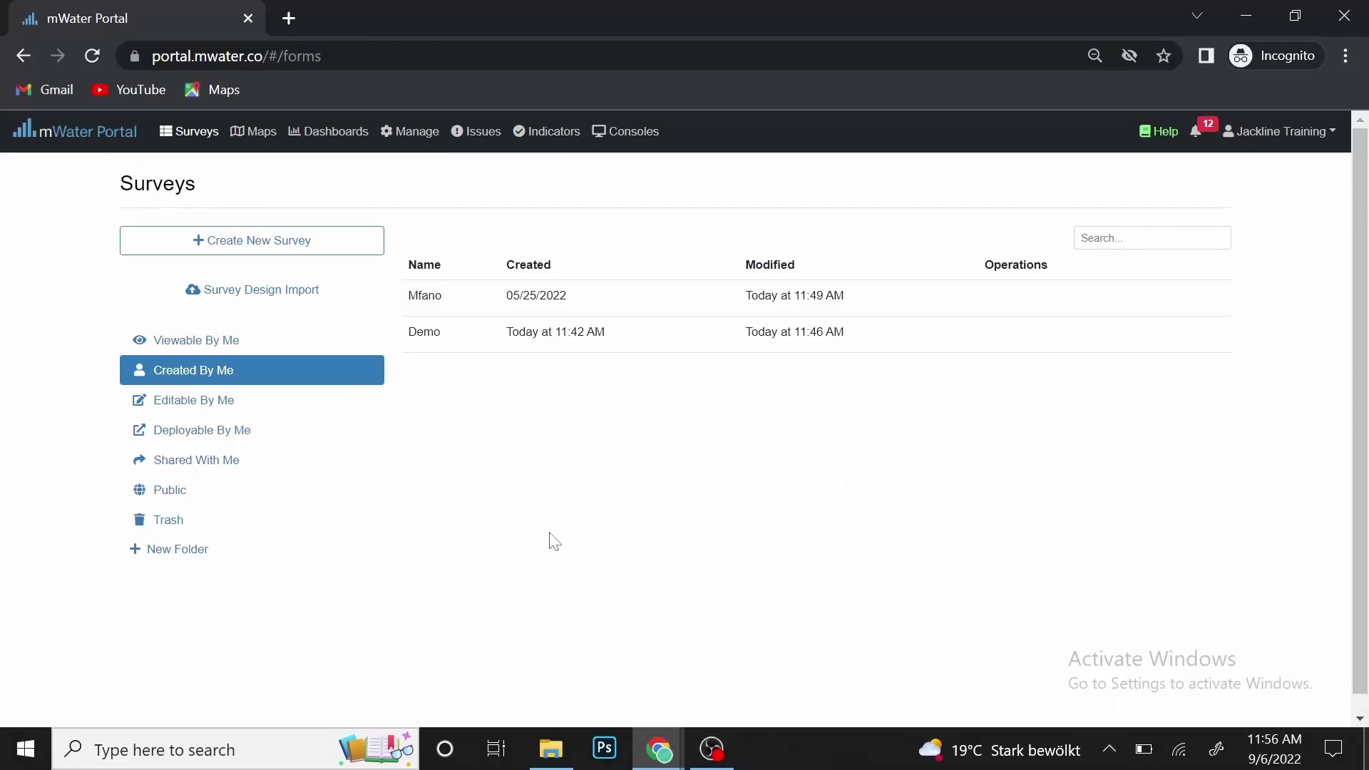
Step: Create a blank survey, replace its default title with 'Ranked question' and save it
{"action": "left_click", "coordinate": [324, 243]}
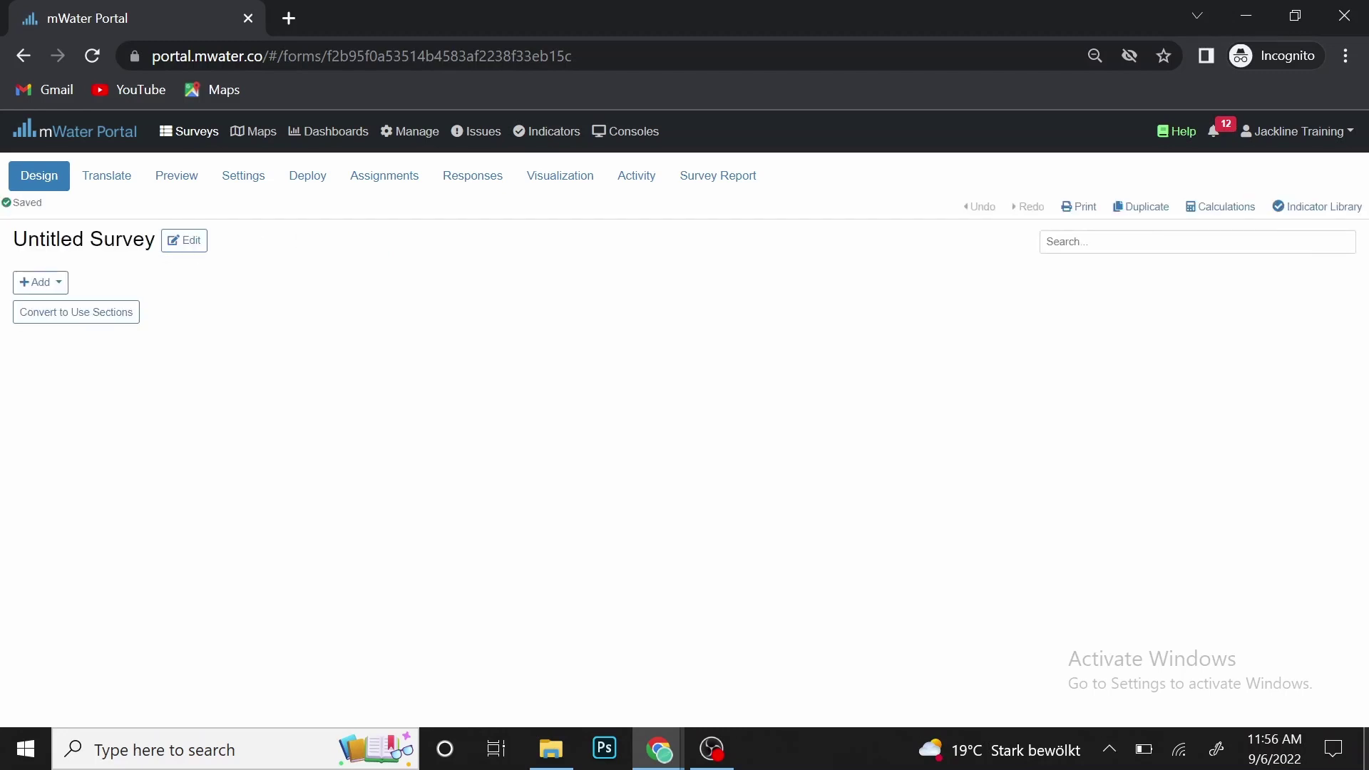
{"action": "left_click", "coordinate": [192, 242]}
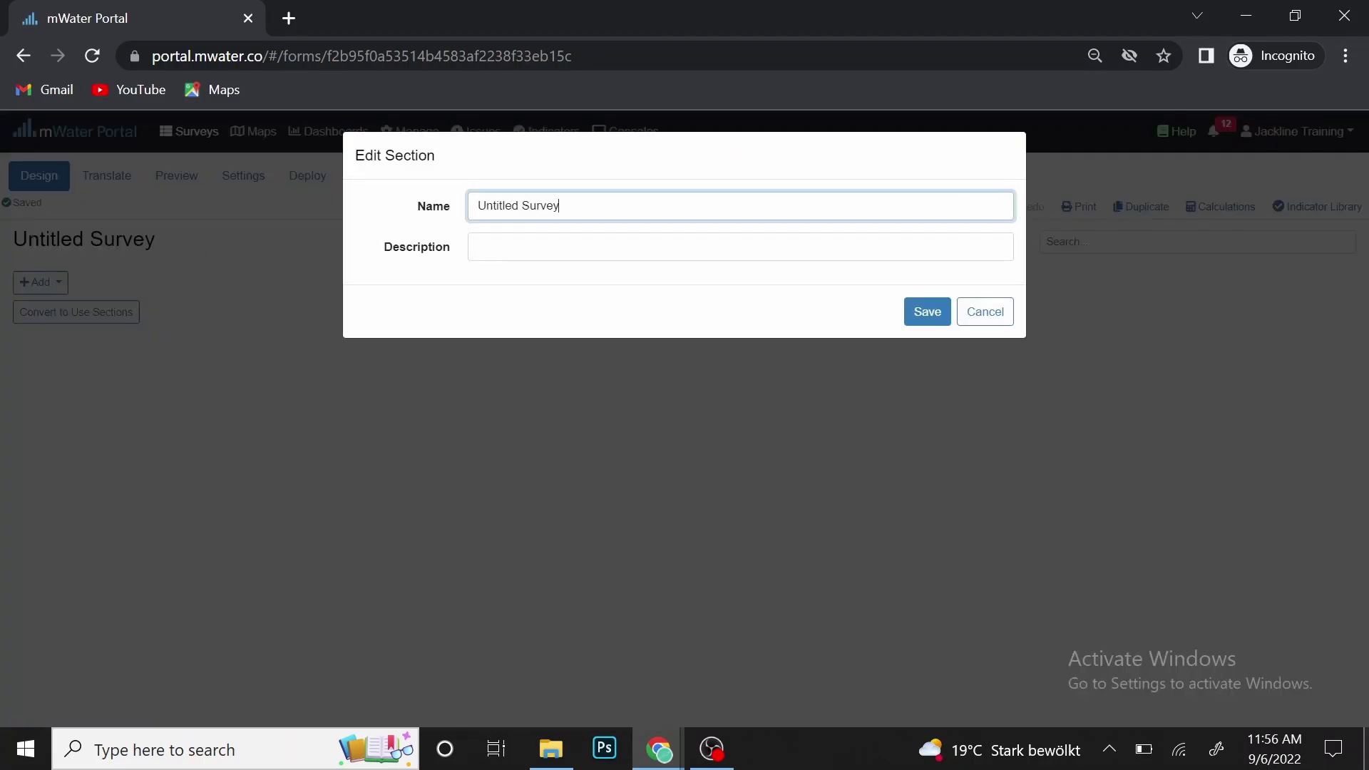
{"action": "key", "text": "BackSpace"}
{"action": "key", "text": "BackSpace"}
{"action": "key", "text": "BackSpace"}
{"action": "type", "text": "Ranked quest"}
{"action": "left_click", "coordinate": [926, 312]}
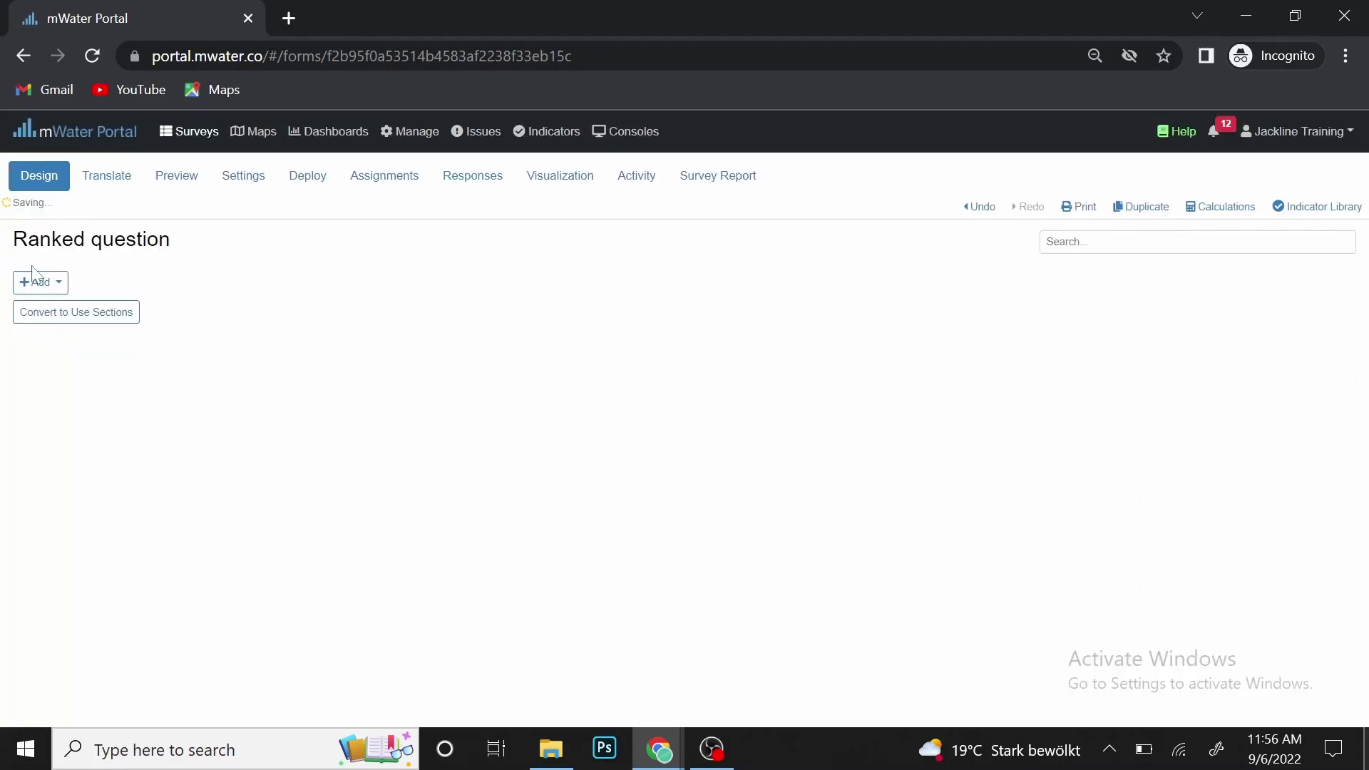
Step: Add a new question to the survey and choose Ranked Question as its type
{"action": "left_click", "coordinate": [37, 286]}
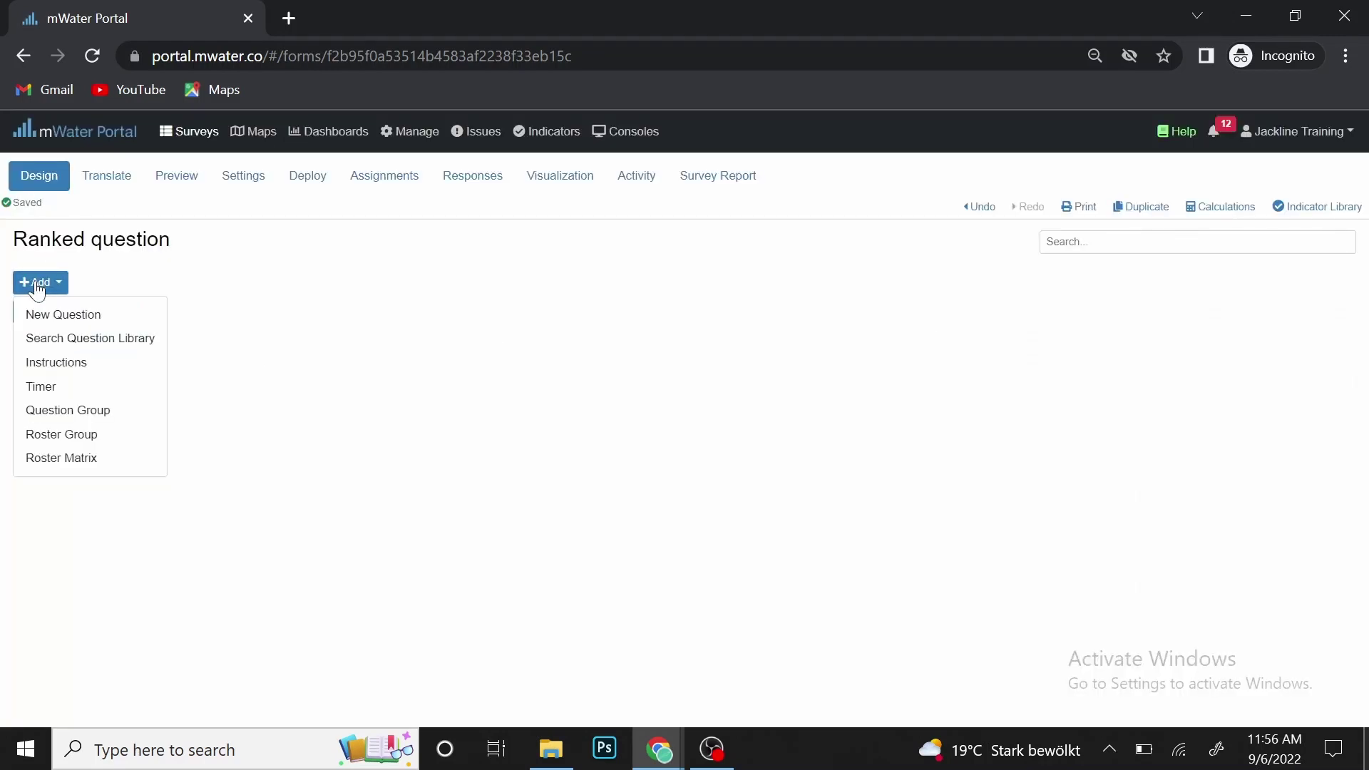
{"action": "left_click", "coordinate": [89, 318]}
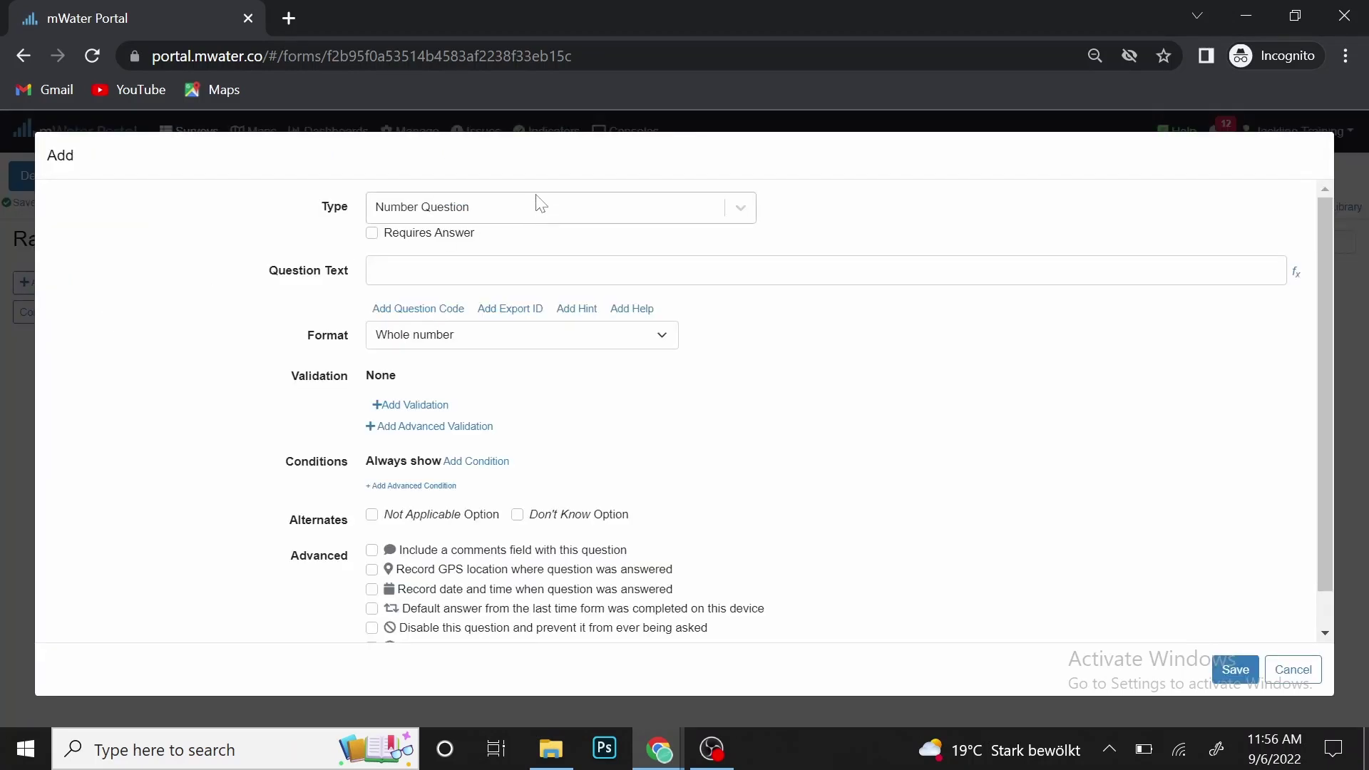
{"action": "left_click", "coordinate": [541, 211]}
{"action": "scroll", "coordinate": [549, 339], "scroll_direction": "down", "scroll_amount": 4}
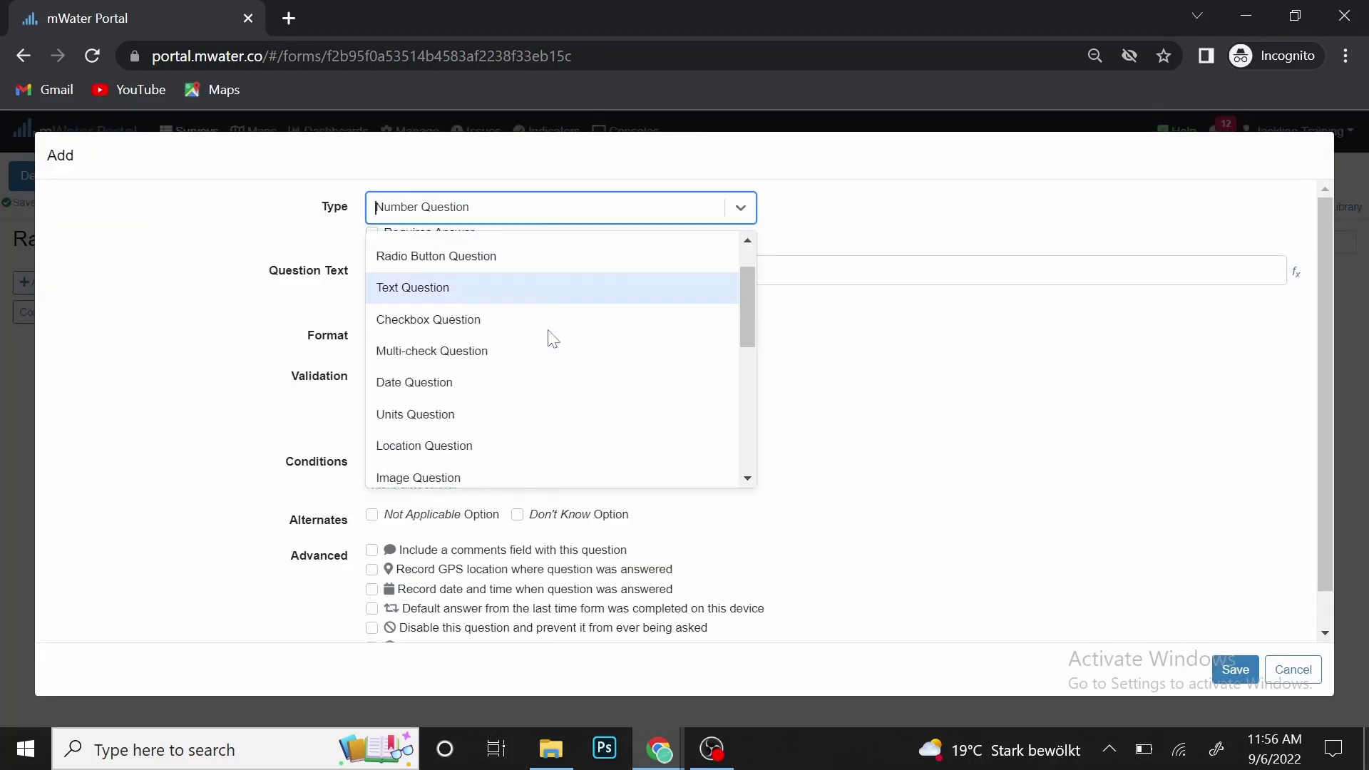
{"action": "scroll", "coordinate": [549, 331], "scroll_direction": "down", "scroll_amount": 3}
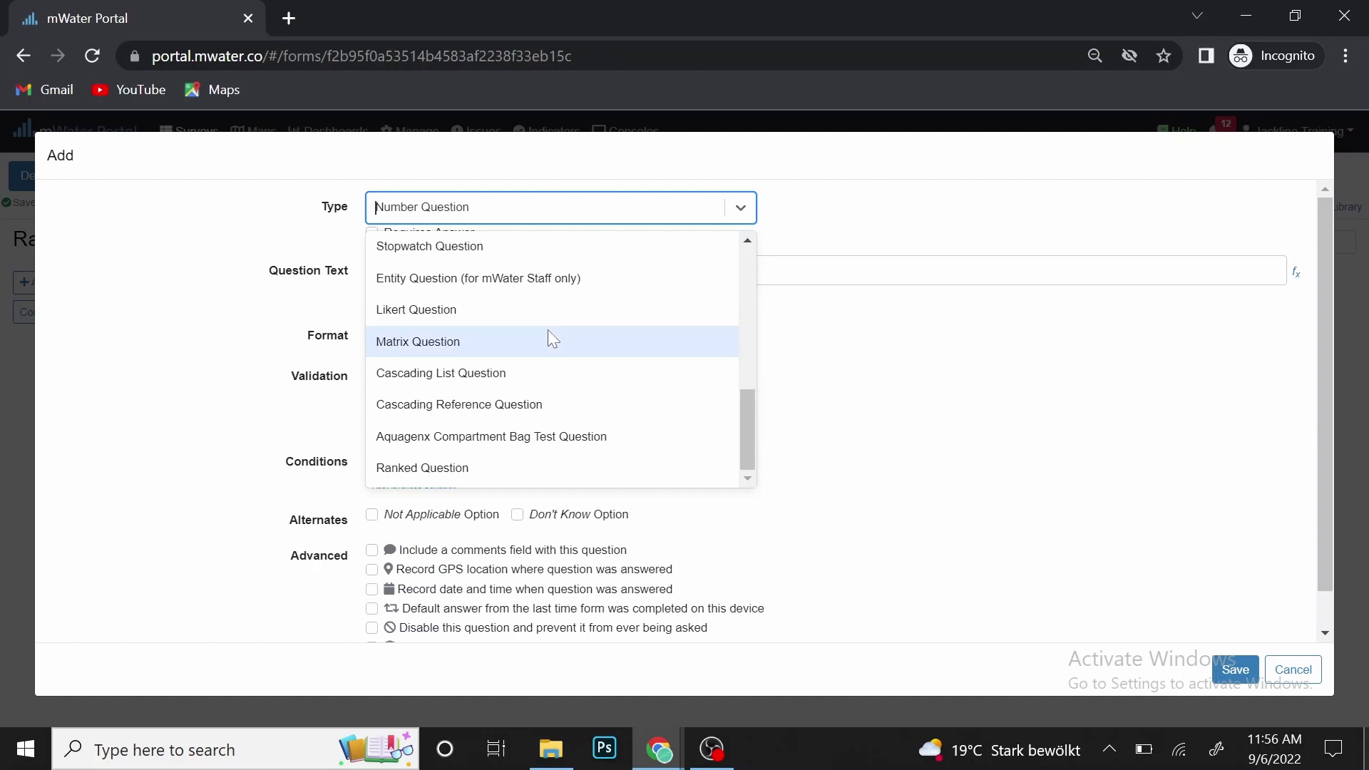
{"action": "left_click", "coordinate": [484, 471]}
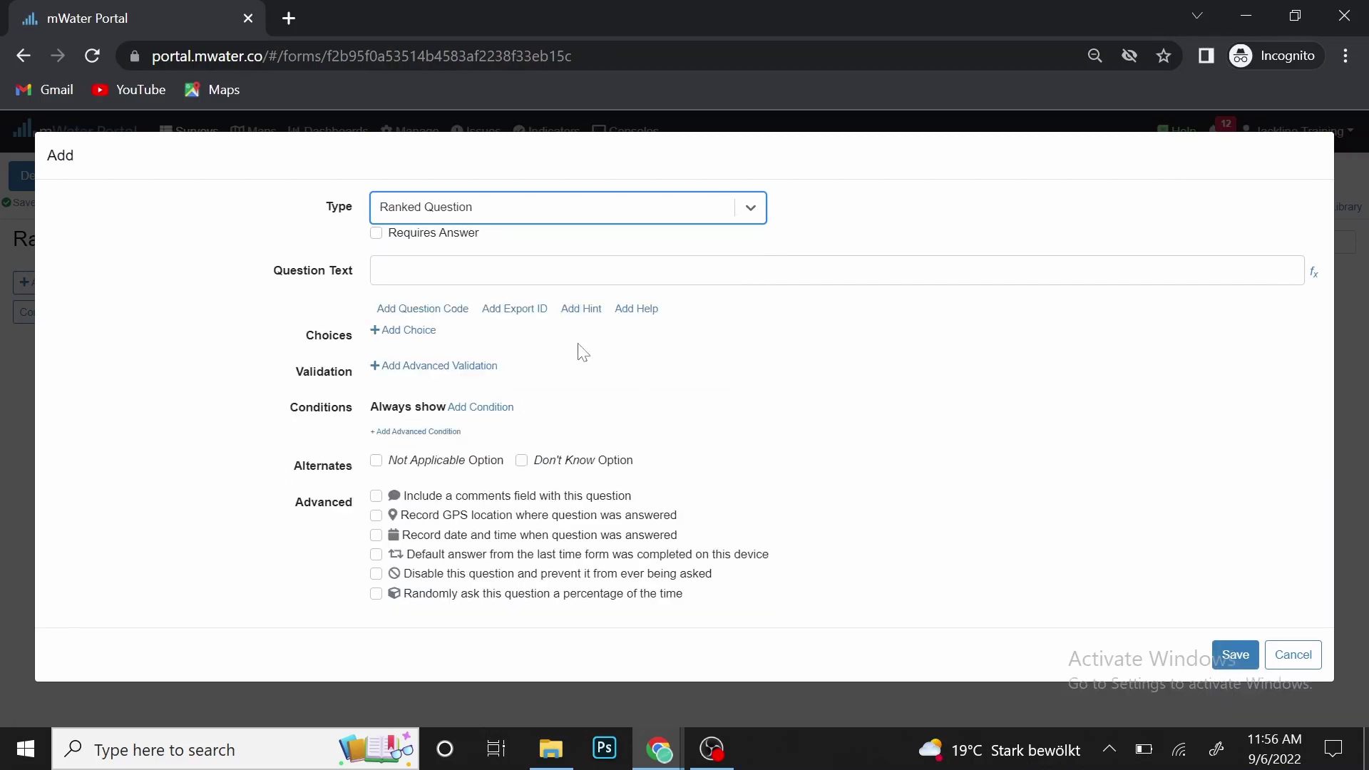
{"action": "left_click", "coordinate": [381, 271]}
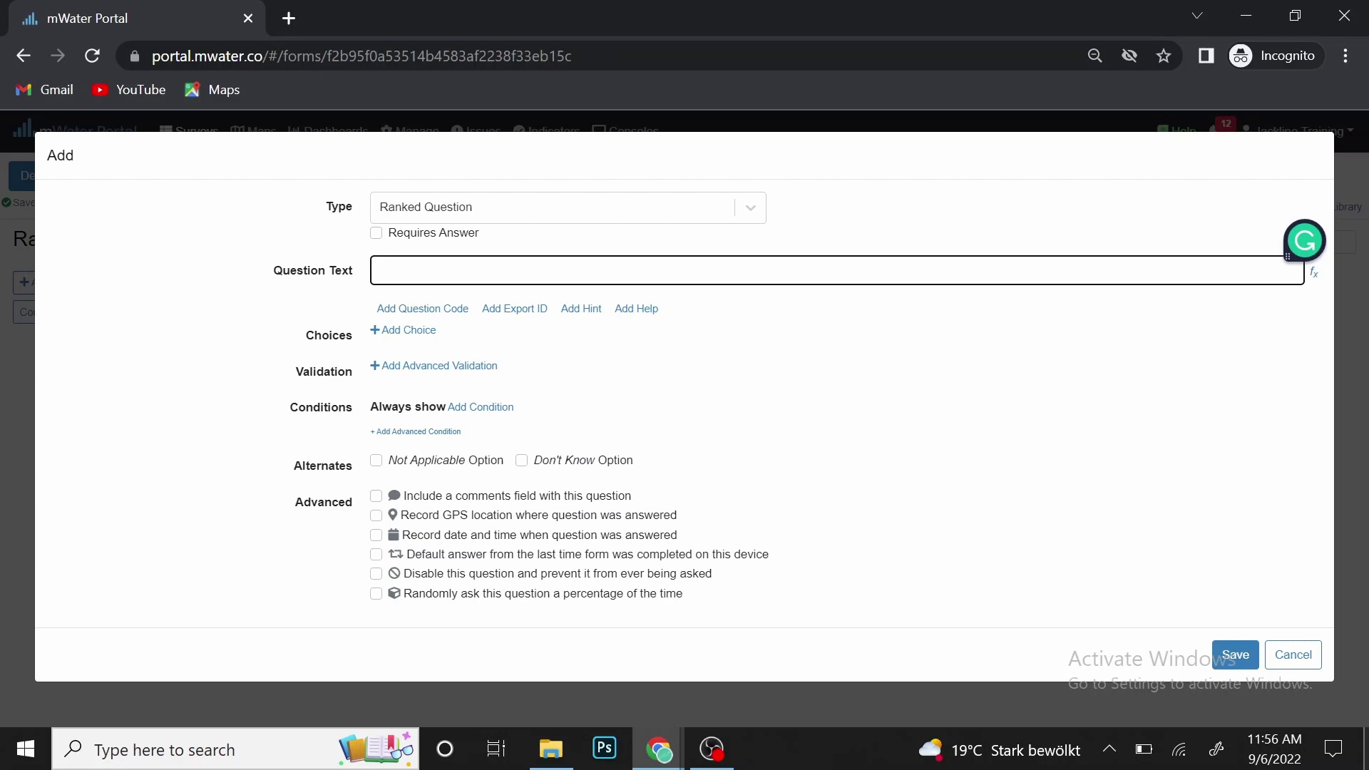
Step: Enter the question text 'Which mWater portal features, in ranked order do you use most'
{"action": "type", "text": "Which mWater port"}
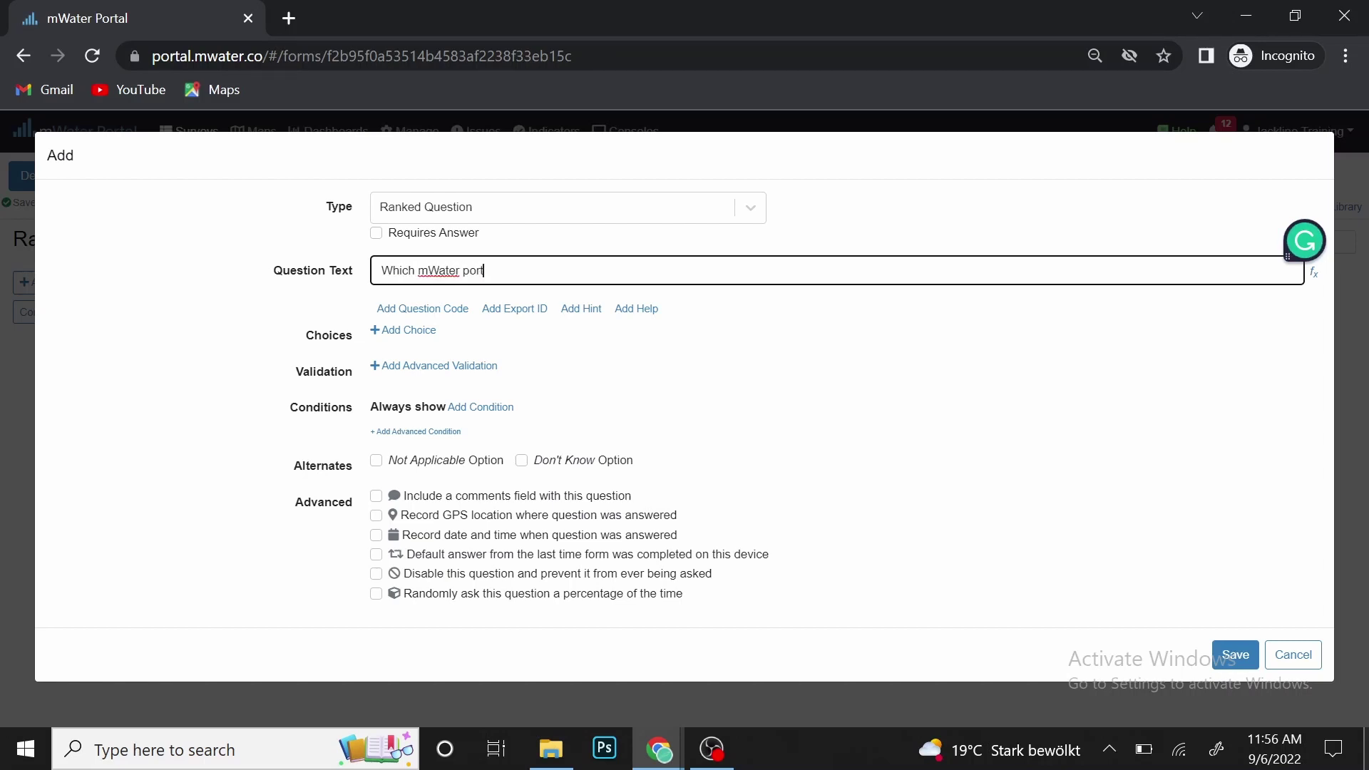
{"action": "type", "text": "al features"}
{"action": "key", "text": "BackSpace"}
{"action": "type", "text": ", in ranked o"}
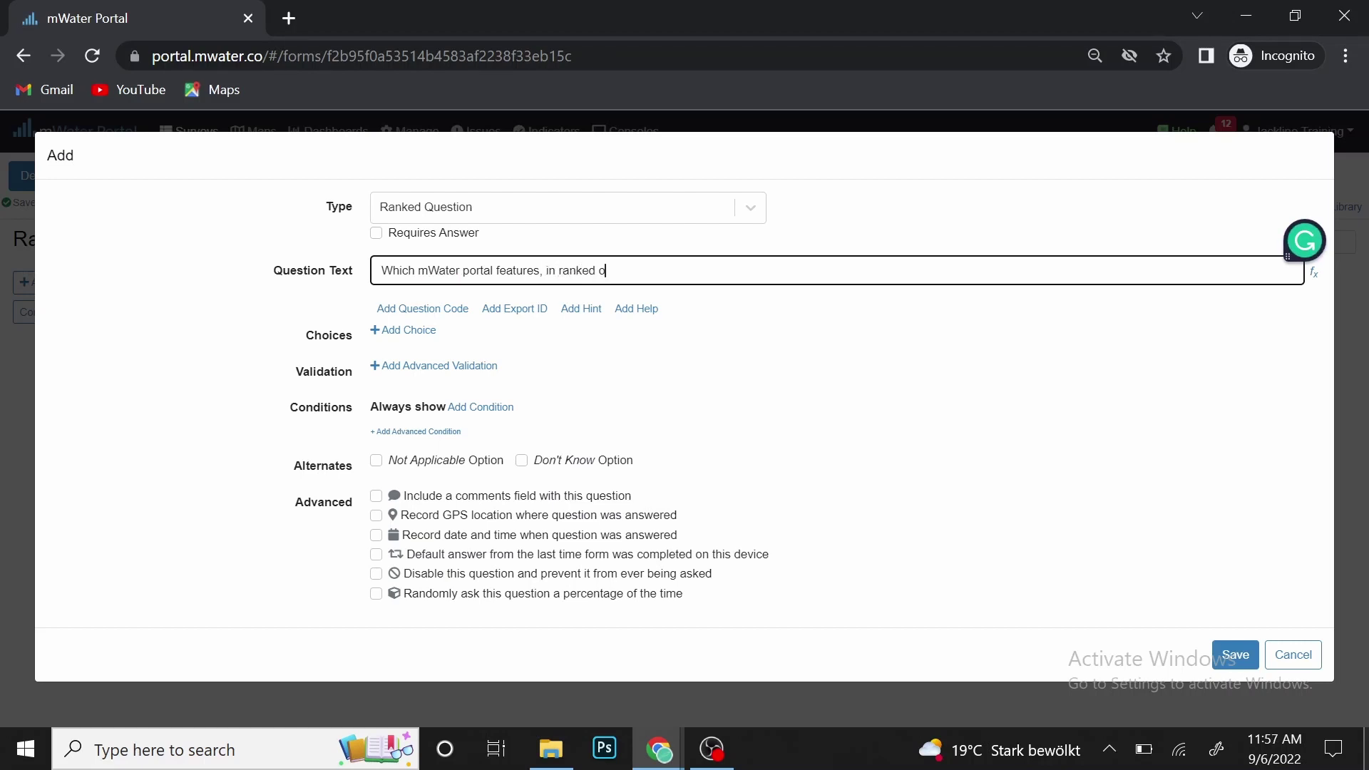
{"action": "type", "text": "rder do you use most?"}
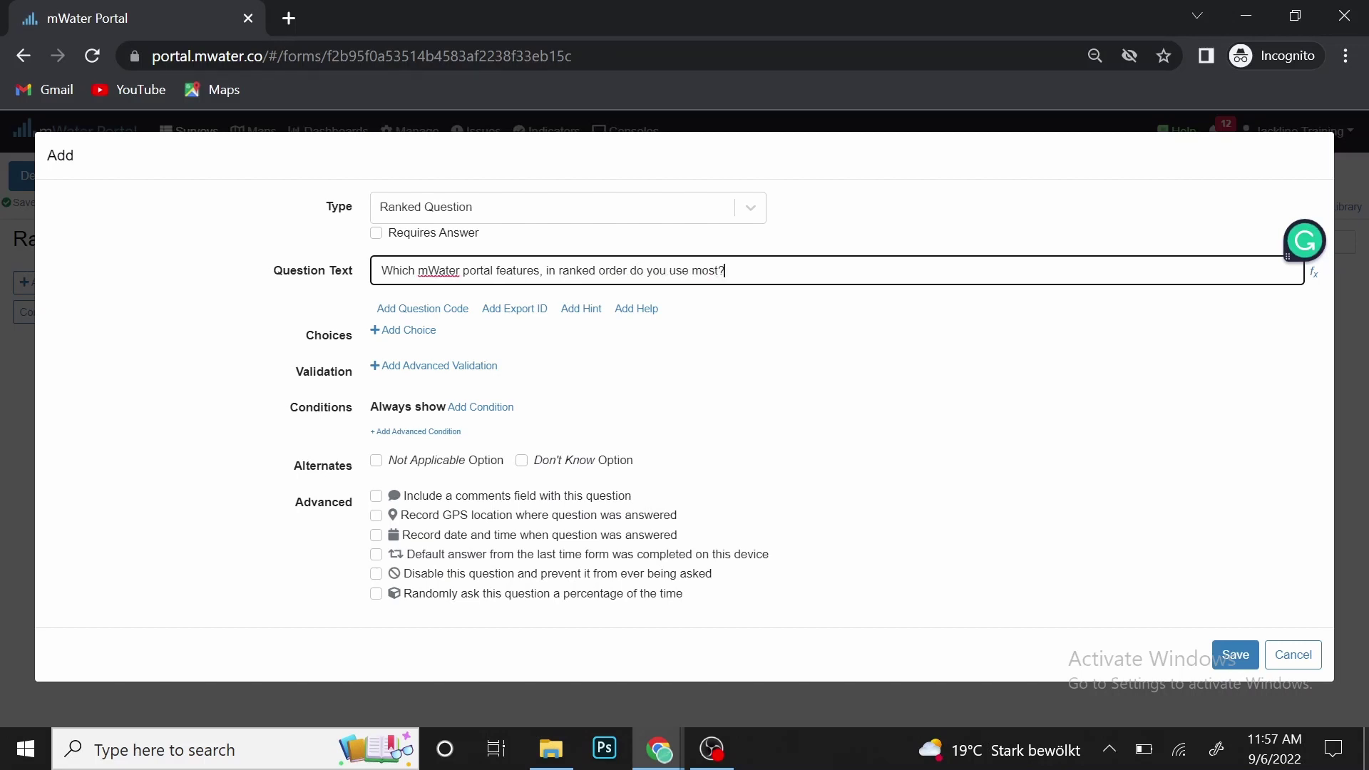
Step: Add the hint '1 being the most used, 5 being the least used'
{"action": "left_click", "coordinate": [582, 310]}
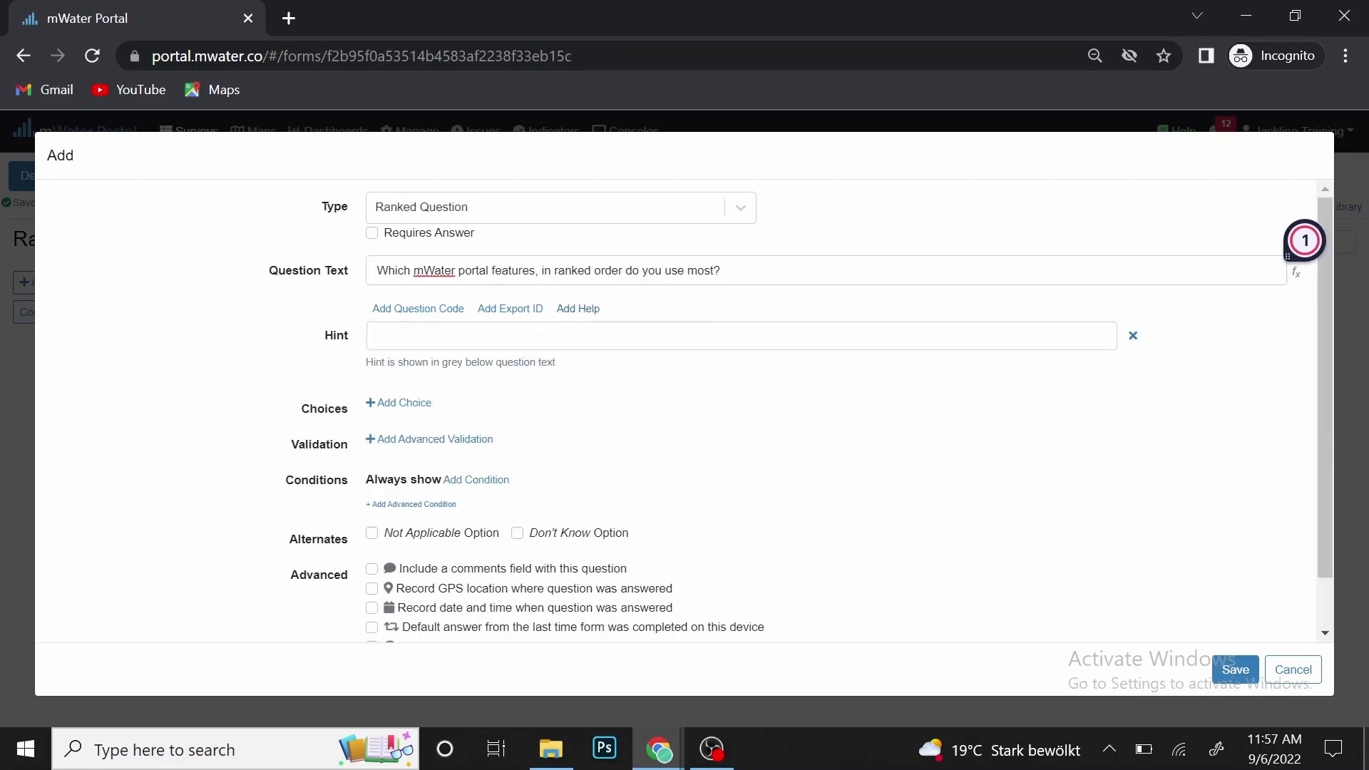
{"action": "type", "text": "1 being the most used,"}
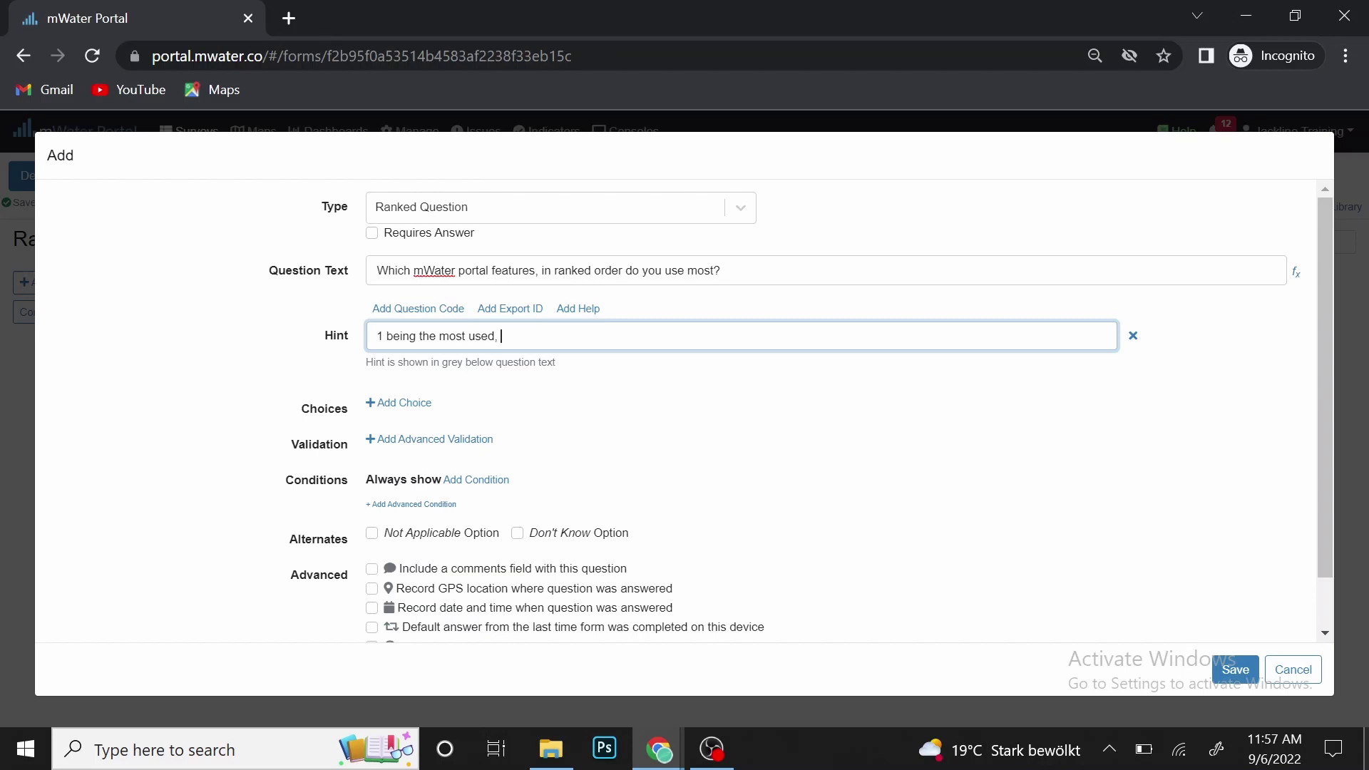
{"action": "type", "text": "5 being the least used"}
Step: Add the answer choices Dashboards, Assets and Datagrids
{"action": "left_click", "coordinate": [406, 404]}
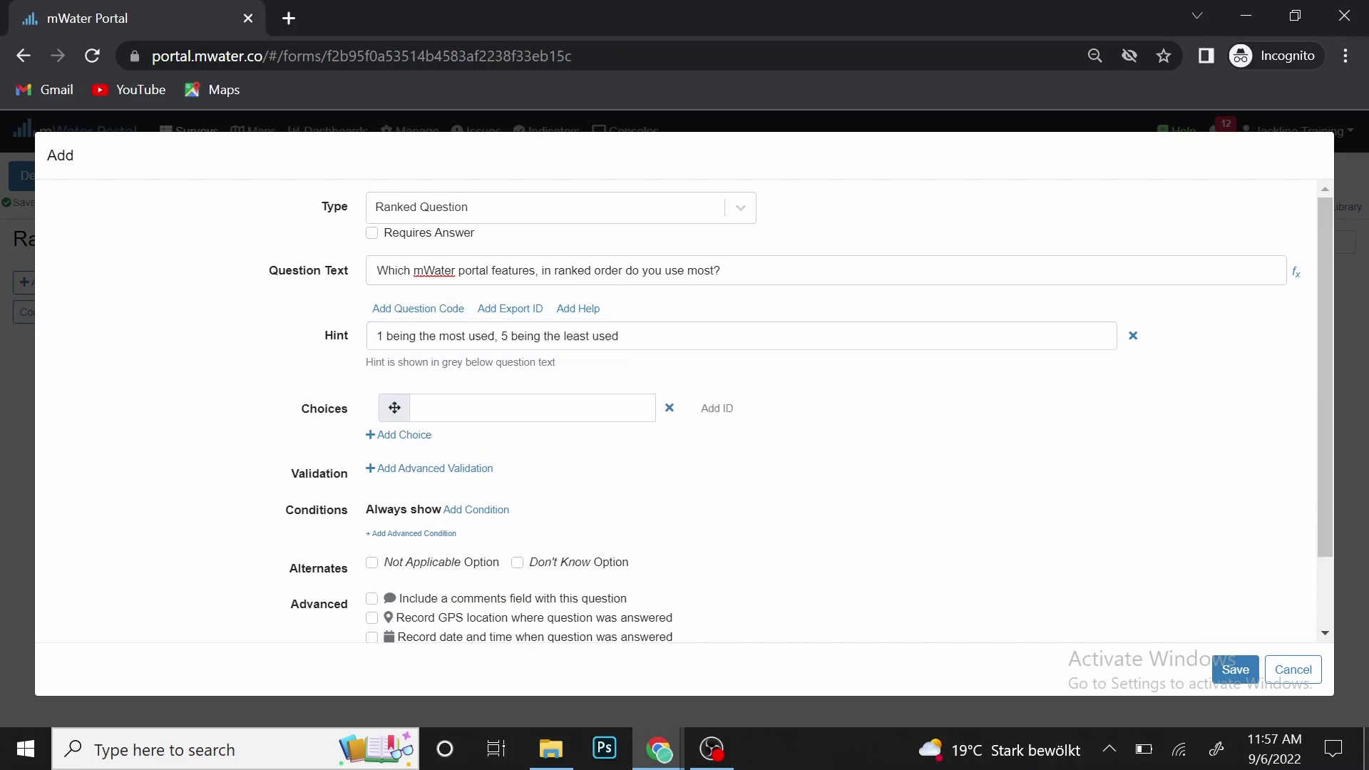
{"action": "left_click", "coordinate": [421, 408]}
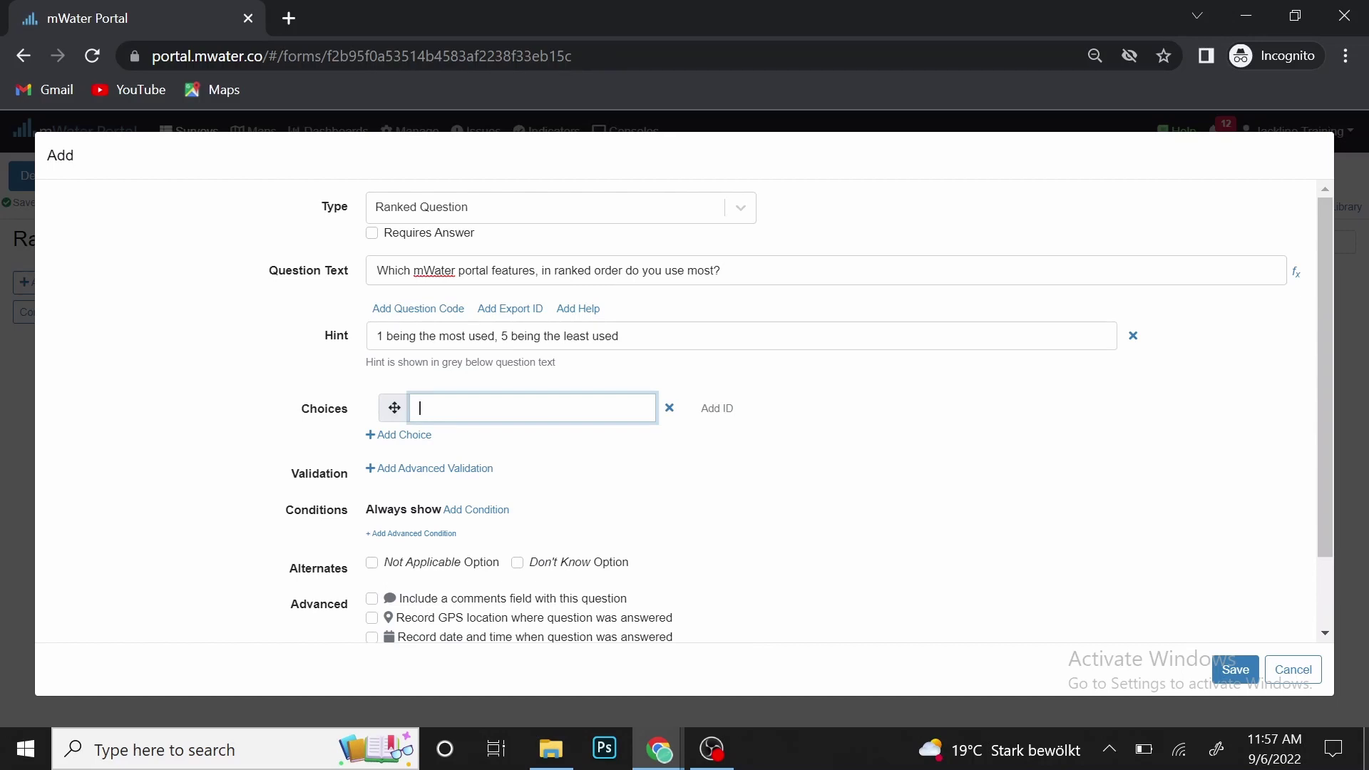
{"action": "type", "text": "Dashboards"}
{"action": "left_click", "coordinate": [403, 435]}
{"action": "left_click", "coordinate": [531, 440]}
{"action": "type", "text": "Assets"}
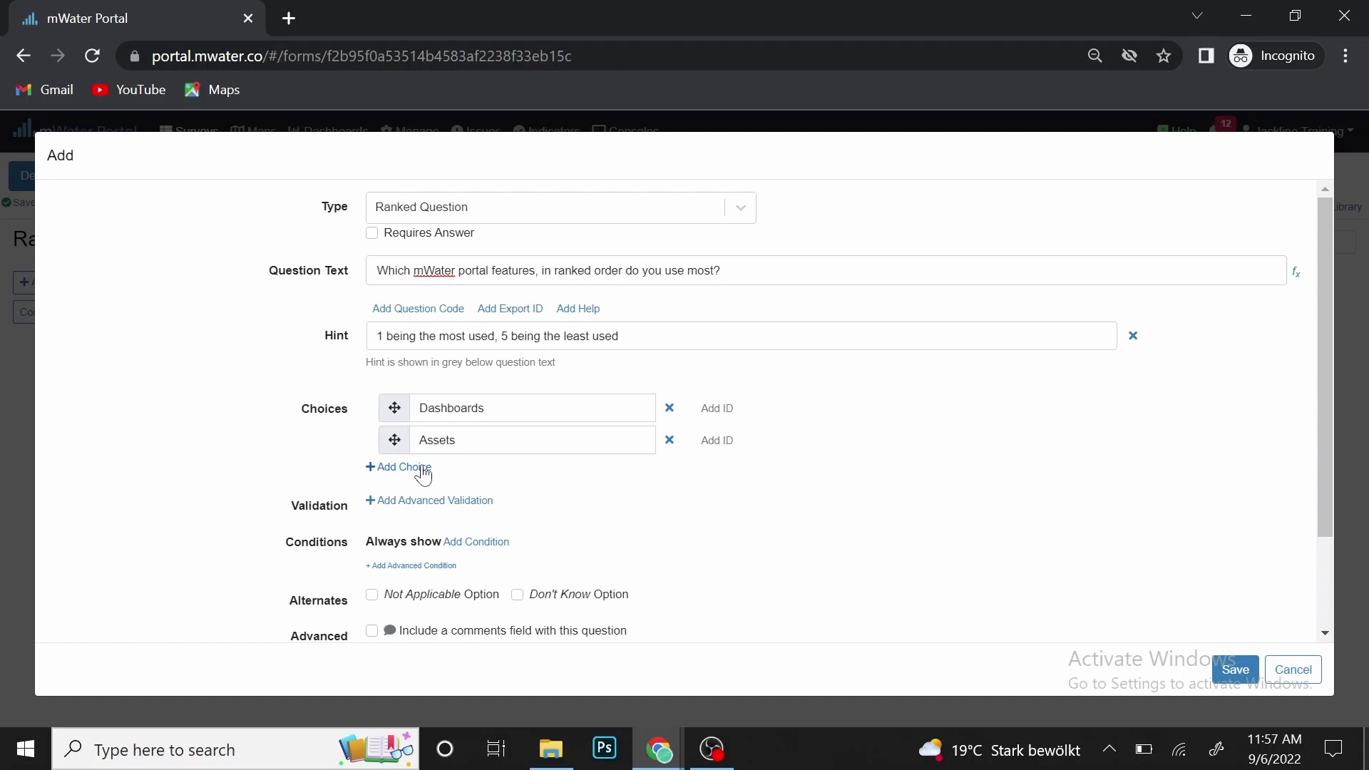
{"action": "left_click", "coordinate": [419, 468]}
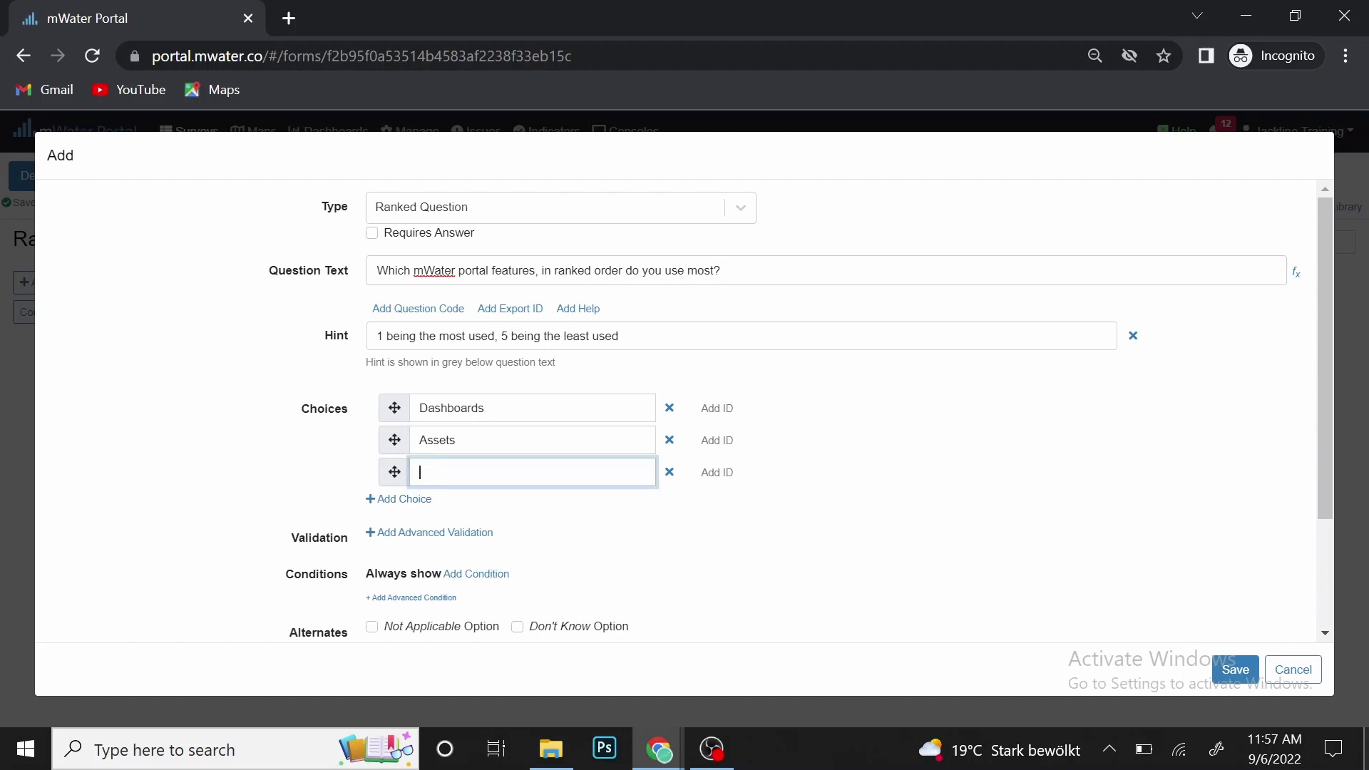
{"action": "type", "text": "Datagrids"}
Step: Add the choices Site approvals and Custom URLs, then save the ranked question
{"action": "left_click", "coordinate": [417, 500]}
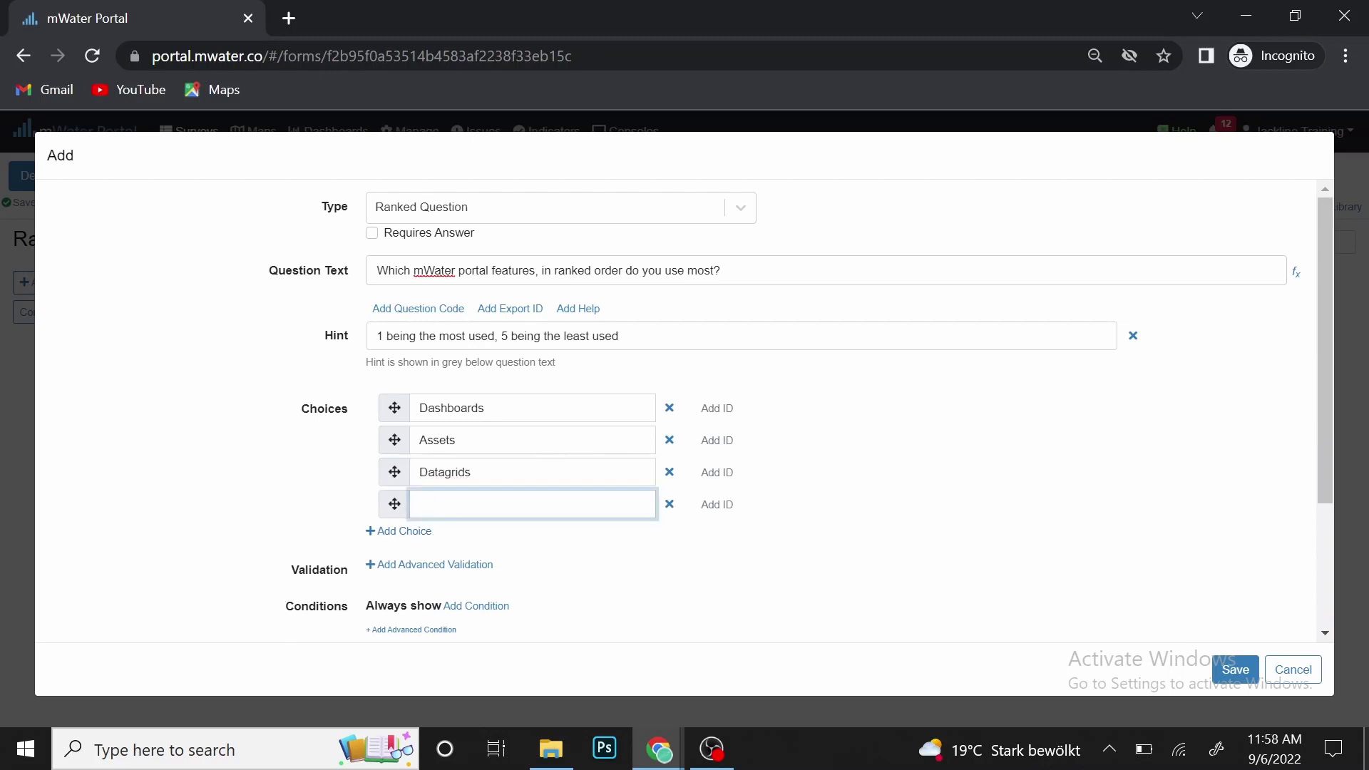
{"action": "type", "text": "Site approvals"}
{"action": "left_click", "coordinate": [417, 532]}
{"action": "left_click", "coordinate": [421, 537]}
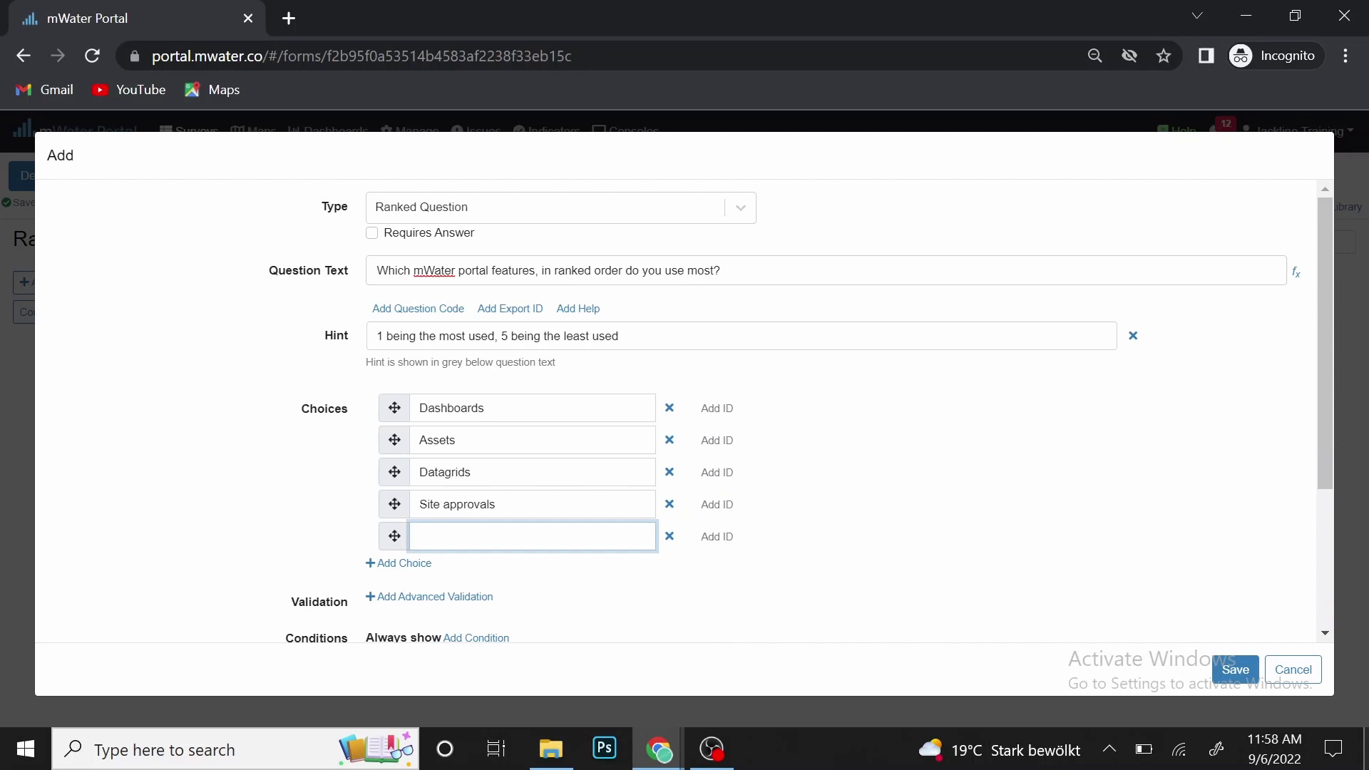
{"action": "type", "text": "Custom URLs"}
{"action": "scroll", "coordinate": [813, 565], "scroll_direction": "down", "scroll_amount": 3}
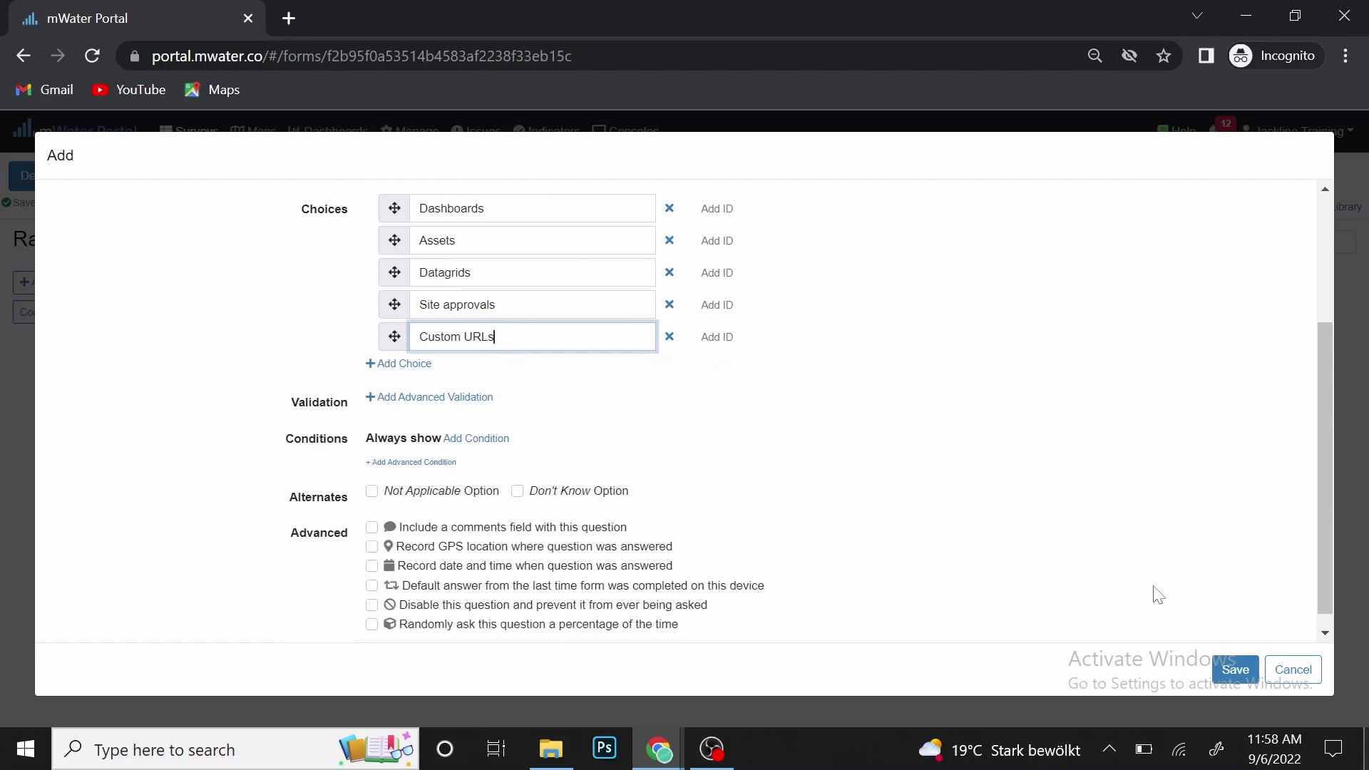
{"action": "left_click", "coordinate": [1236, 670]}
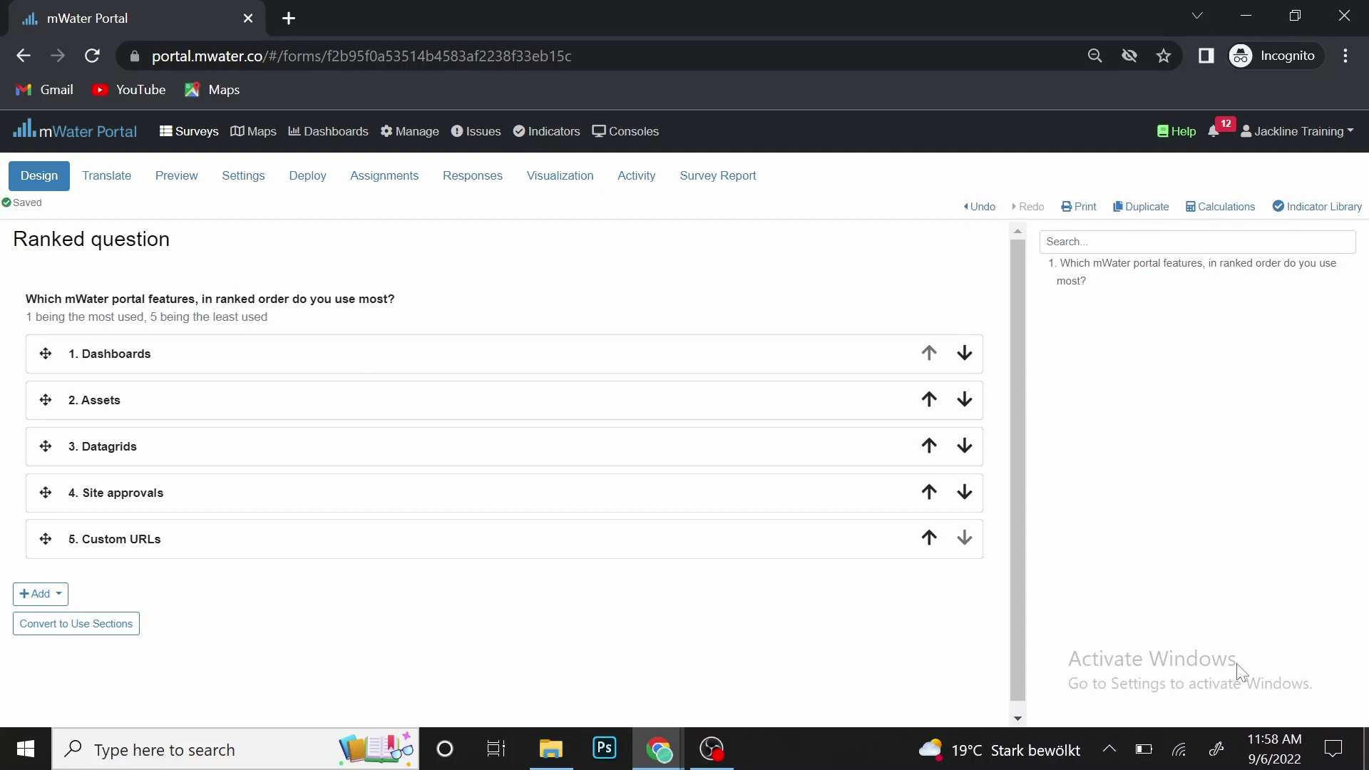
Step: Open the survey Preview and launch the Interactive Preview device modal
{"action": "left_click", "coordinate": [174, 190]}
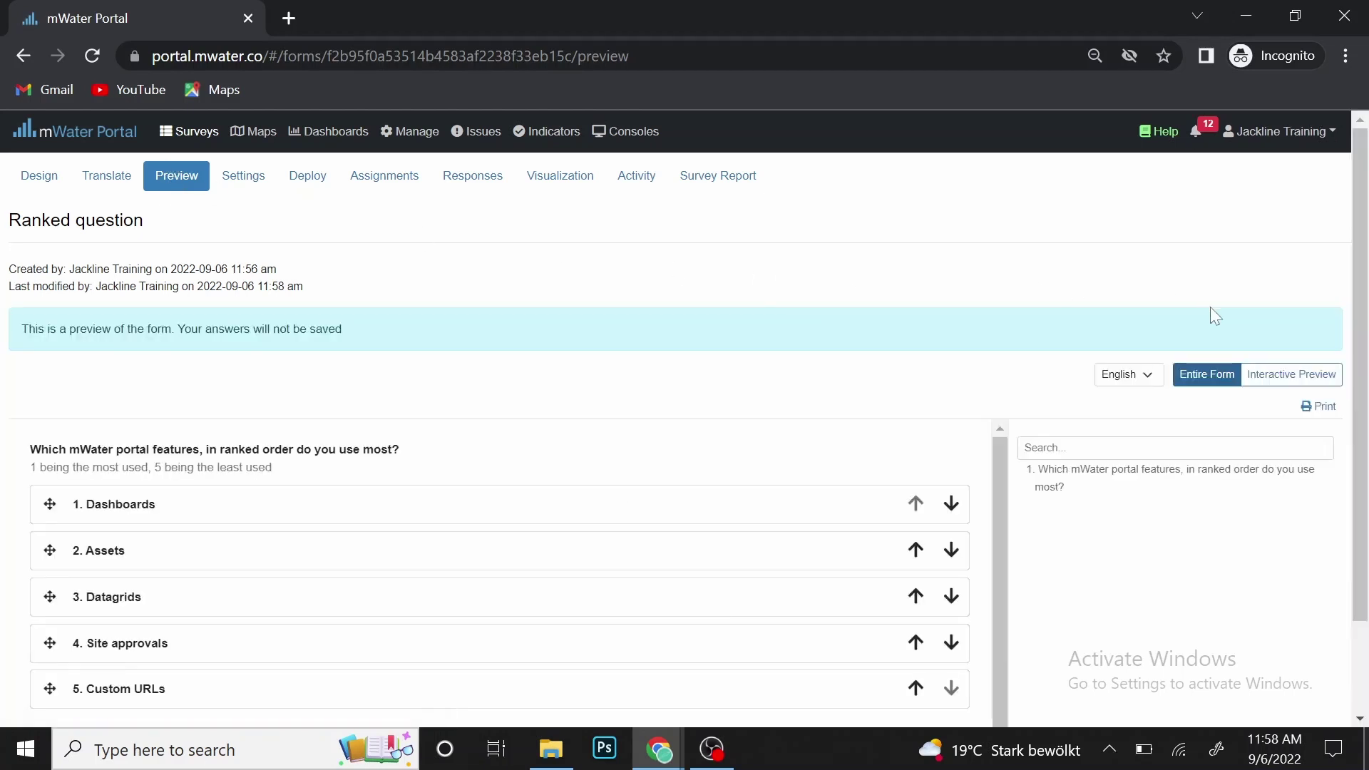
{"action": "left_click", "coordinate": [1279, 378]}
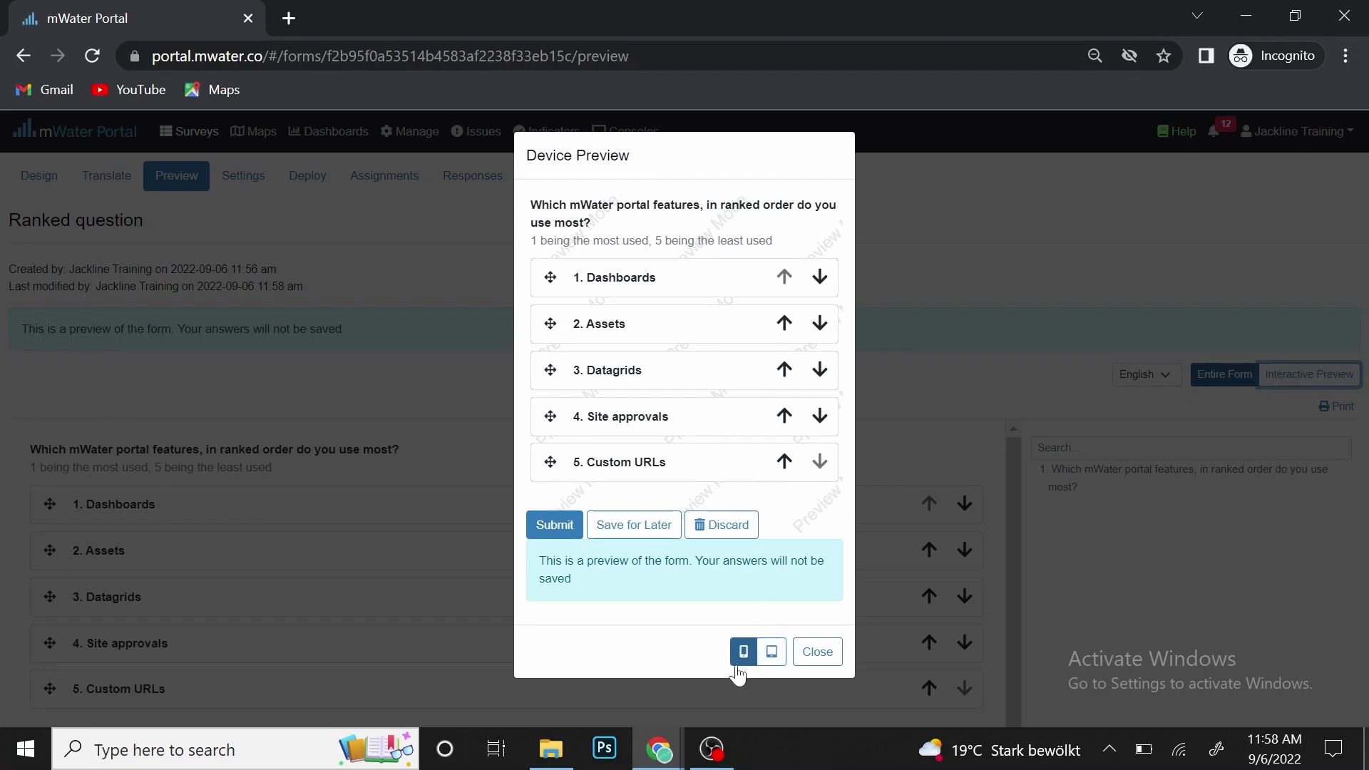
Step: Check tablet and phone widths, then rank Datagrids, Custom URLs, Dashboards, Assets, Site approvals
{"action": "left_click", "coordinate": [773, 653]}
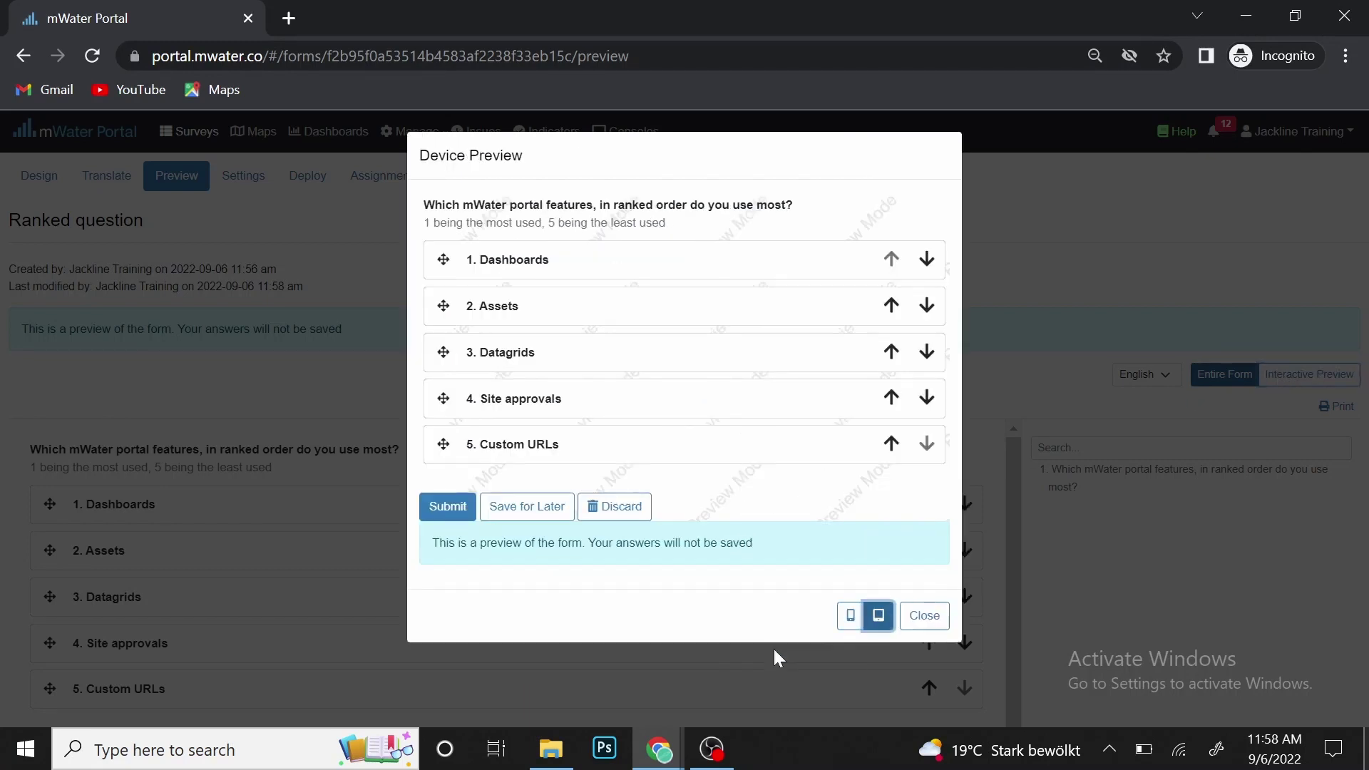
{"action": "left_click", "coordinate": [851, 617]}
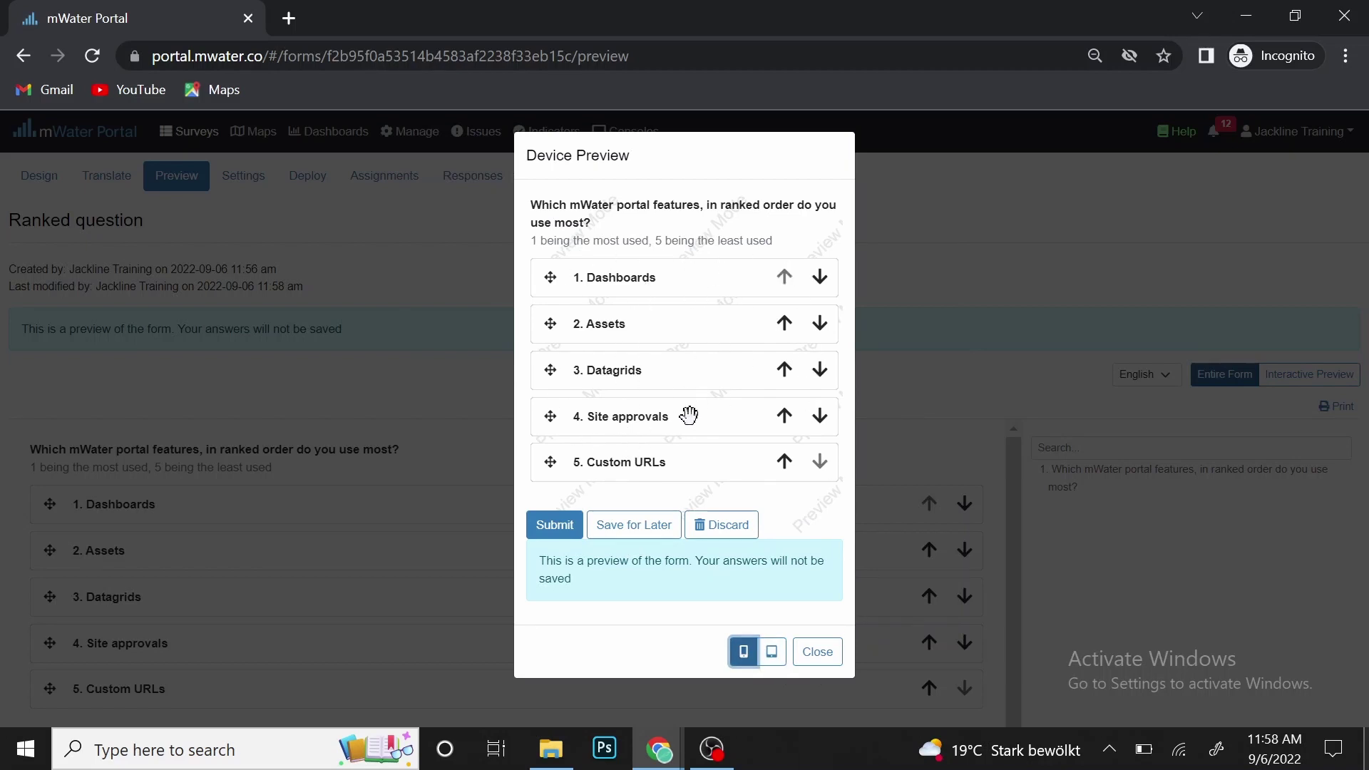
{"action": "left_click", "coordinate": [785, 370]}
{"action": "left_click", "coordinate": [818, 329]}
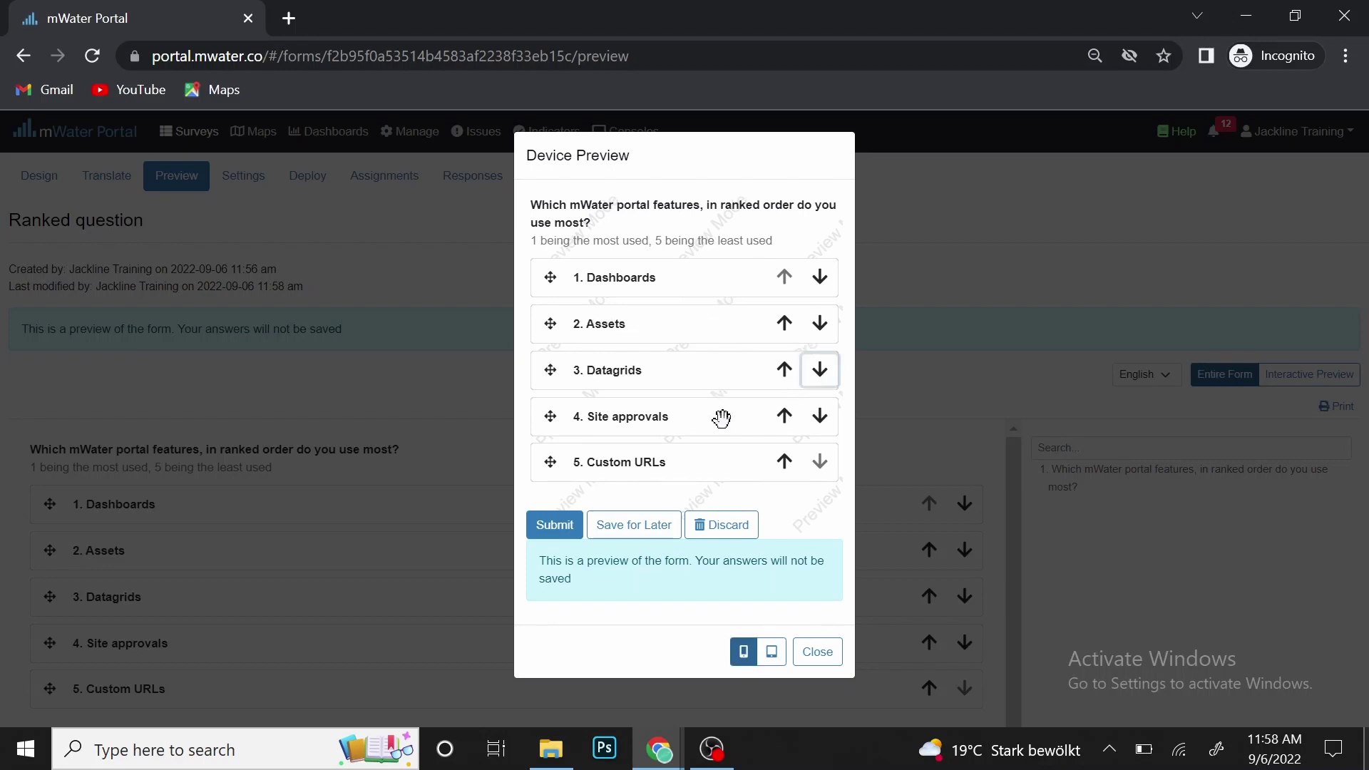
{"action": "left_click", "coordinate": [784, 371]}
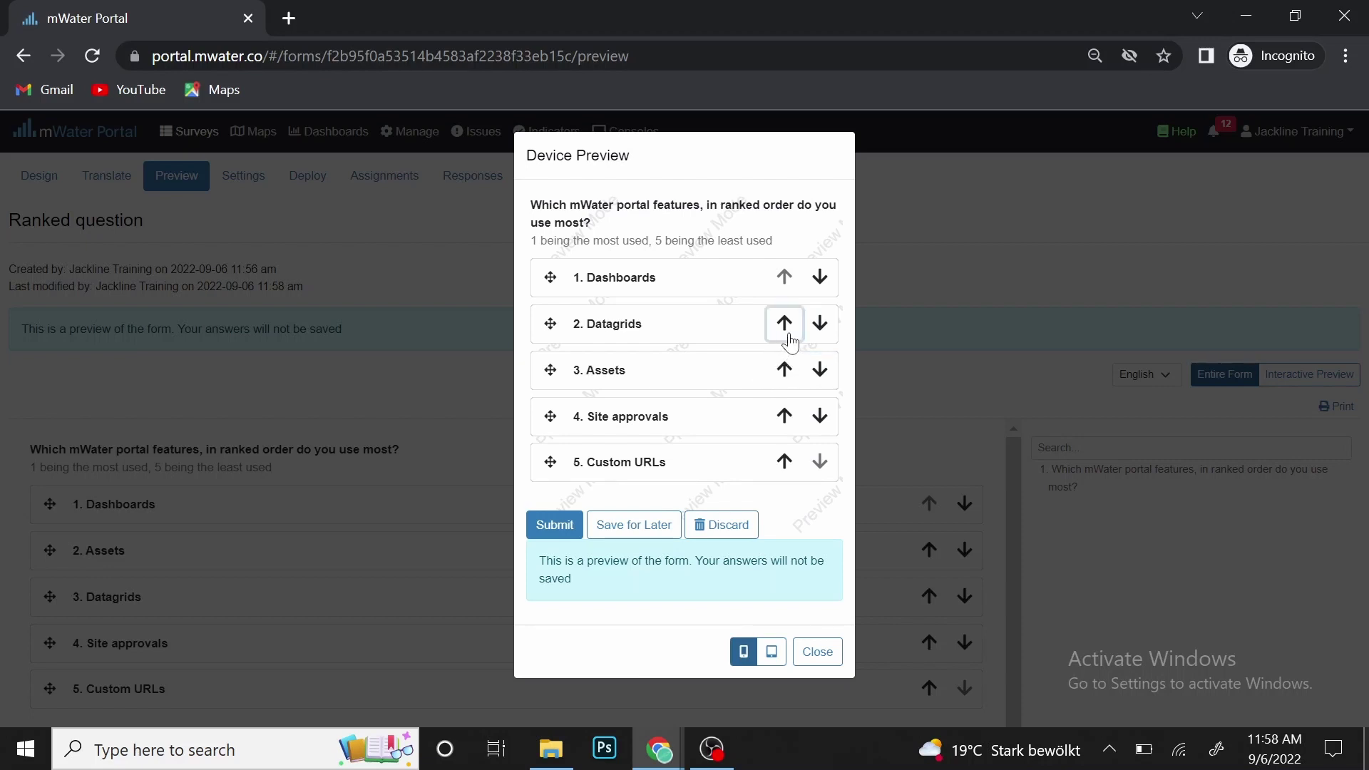
{"action": "left_click", "coordinate": [789, 336]}
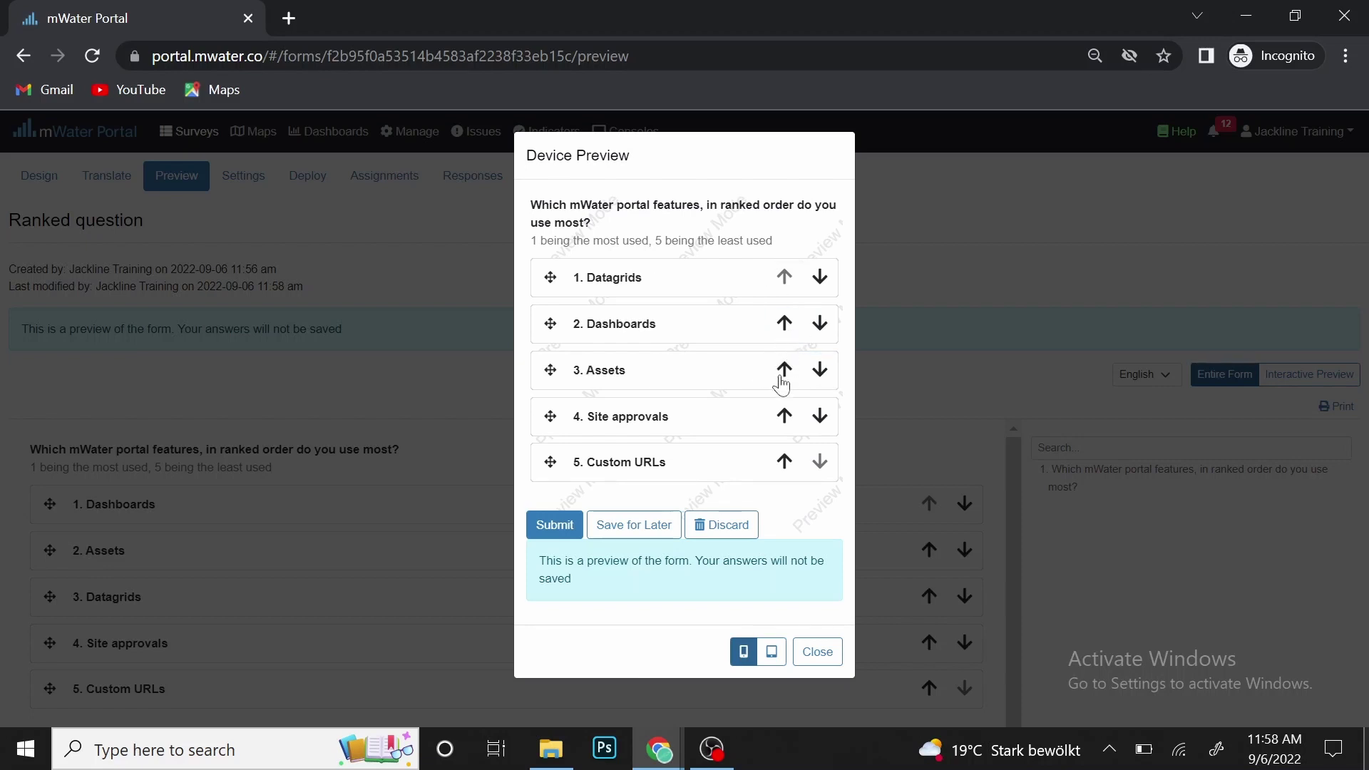
{"action": "left_click", "coordinate": [785, 463]}
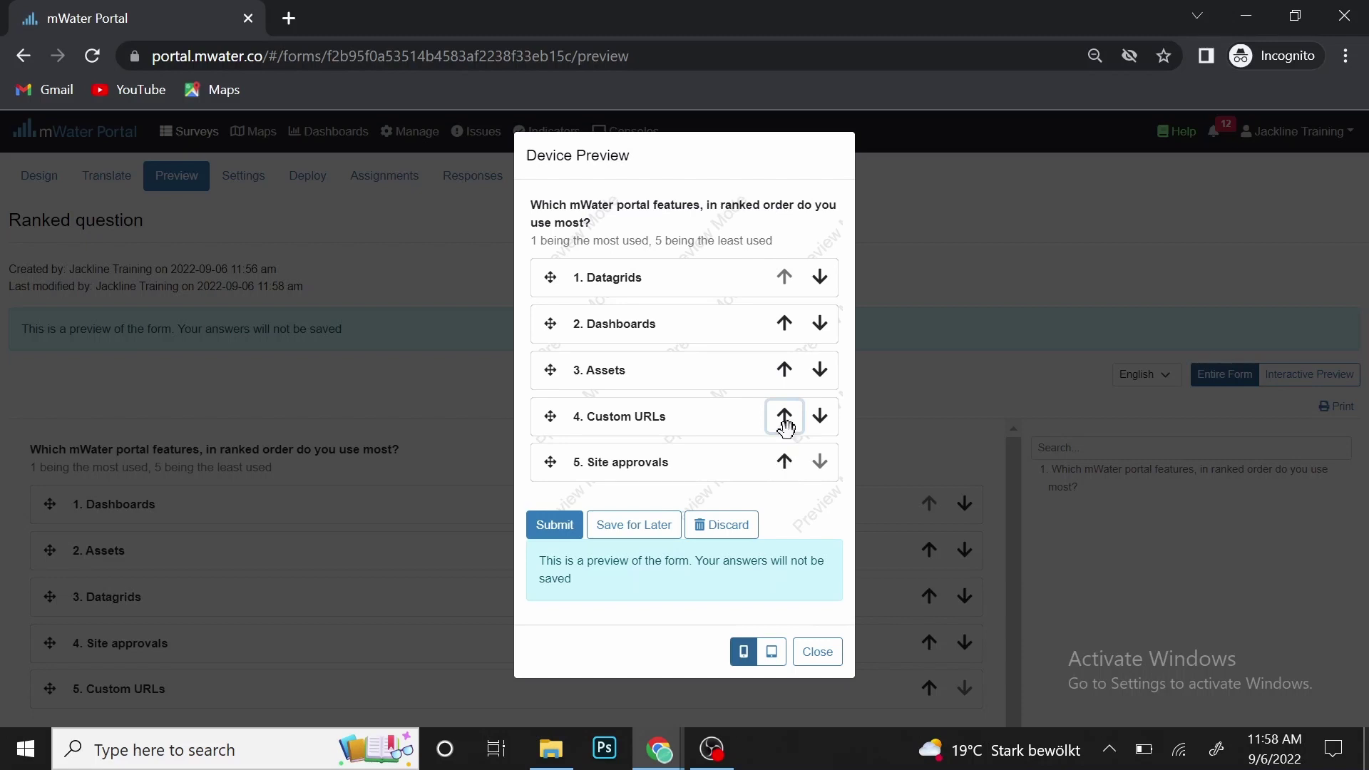
{"action": "left_click", "coordinate": [820, 378]}
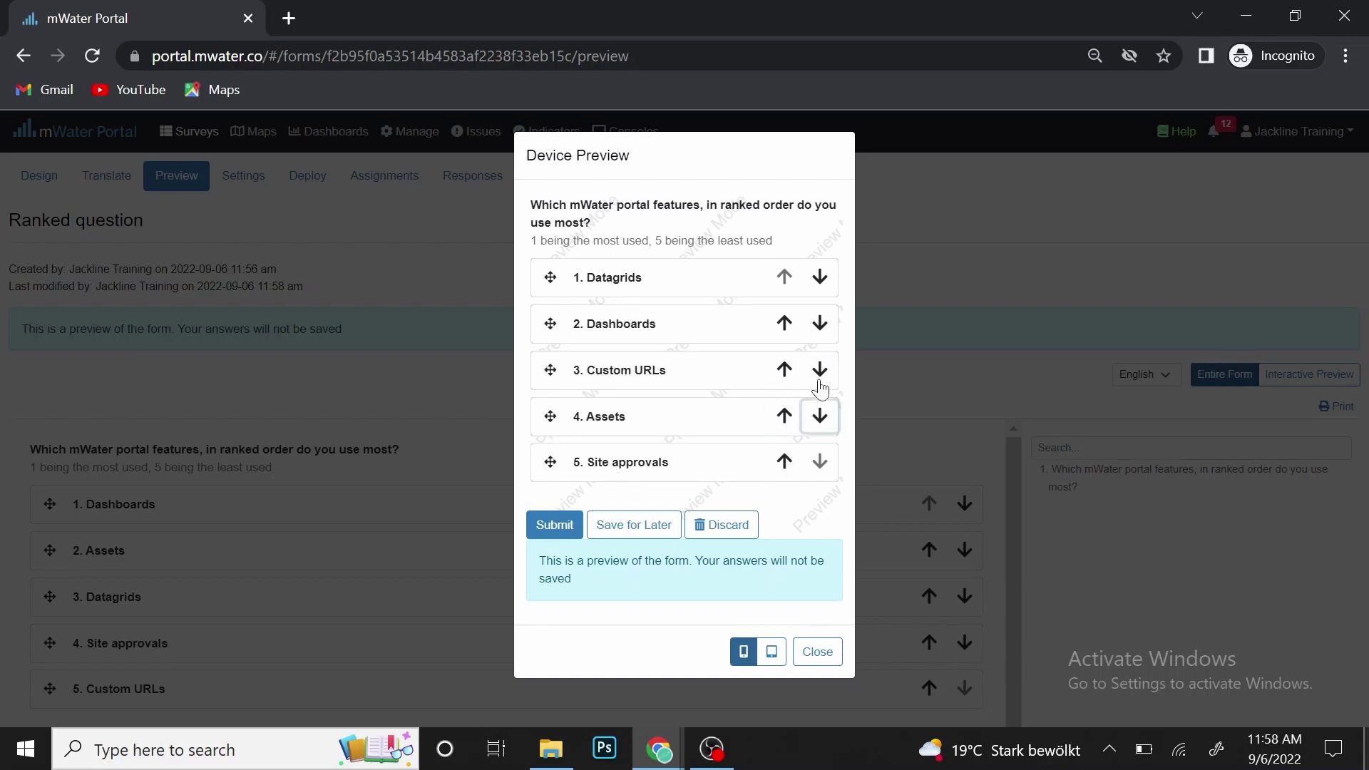
{"action": "left_click", "coordinate": [820, 328]}
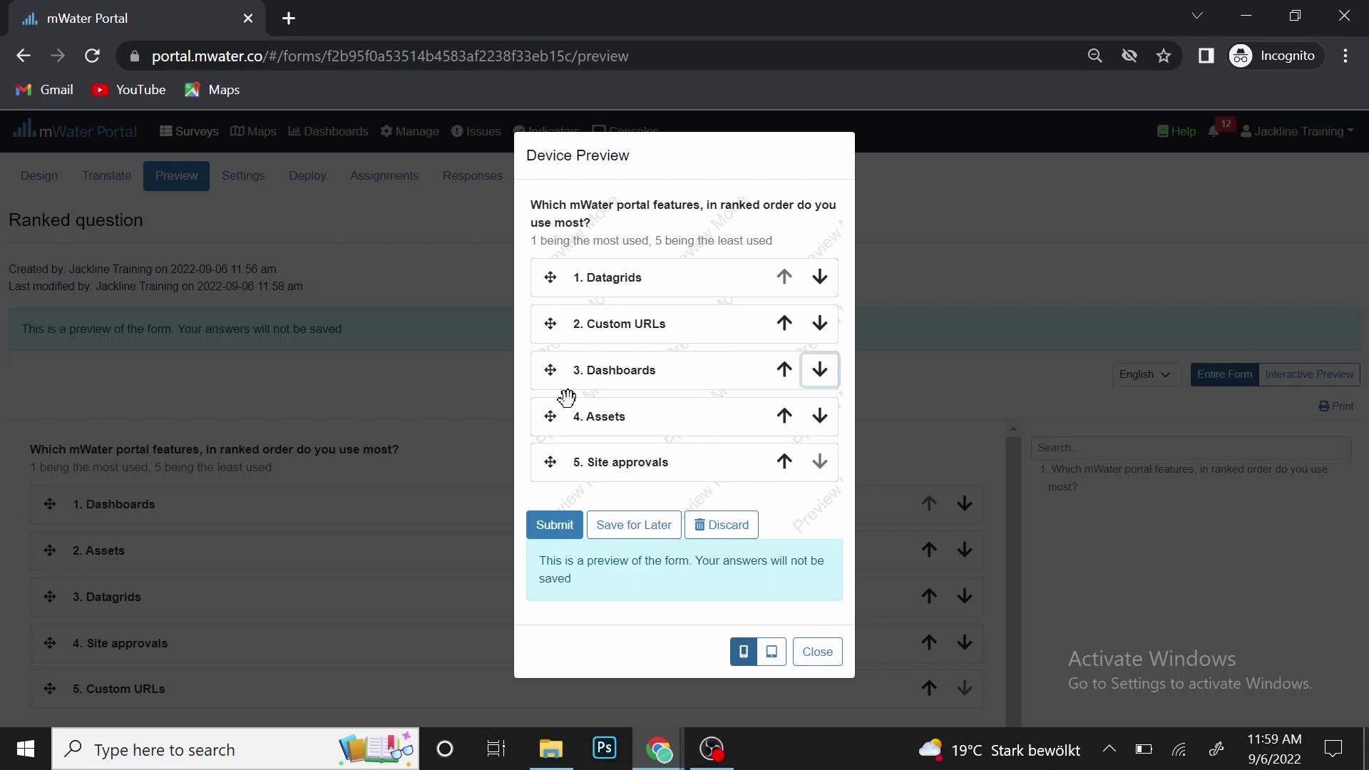
Step: Submit the test ranking, close the device preview and return to the Design tab
{"action": "left_click", "coordinate": [560, 527]}
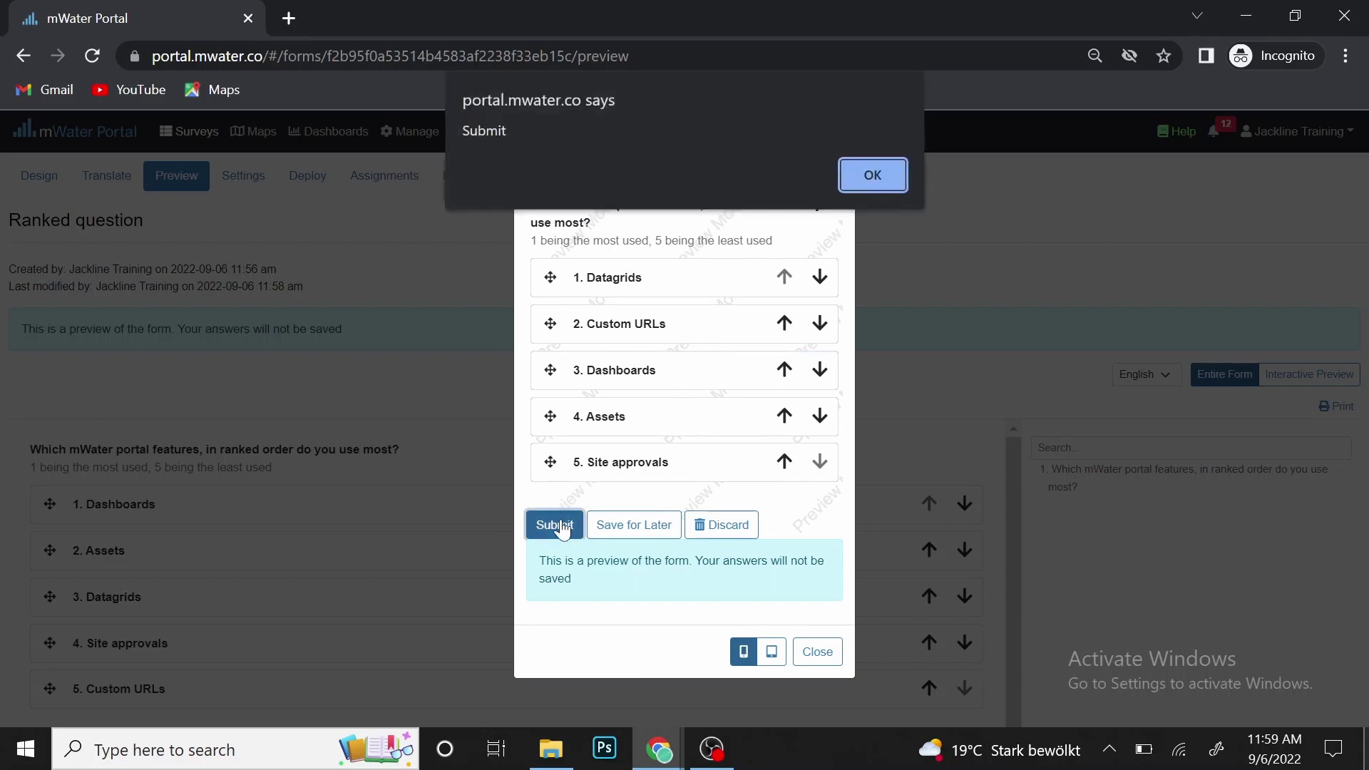
{"action": "left_click", "coordinate": [881, 179]}
{"action": "left_click", "coordinate": [818, 652]}
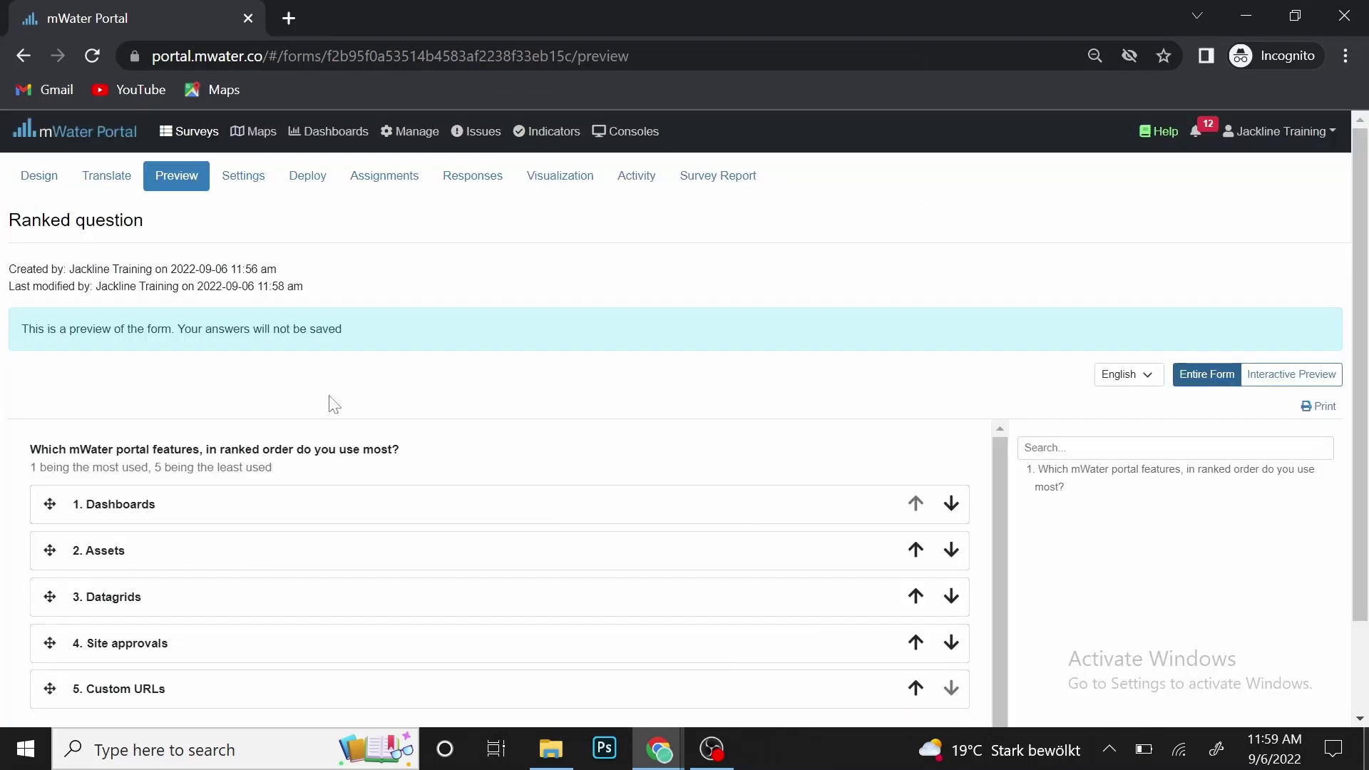
{"action": "left_click", "coordinate": [37, 184]}
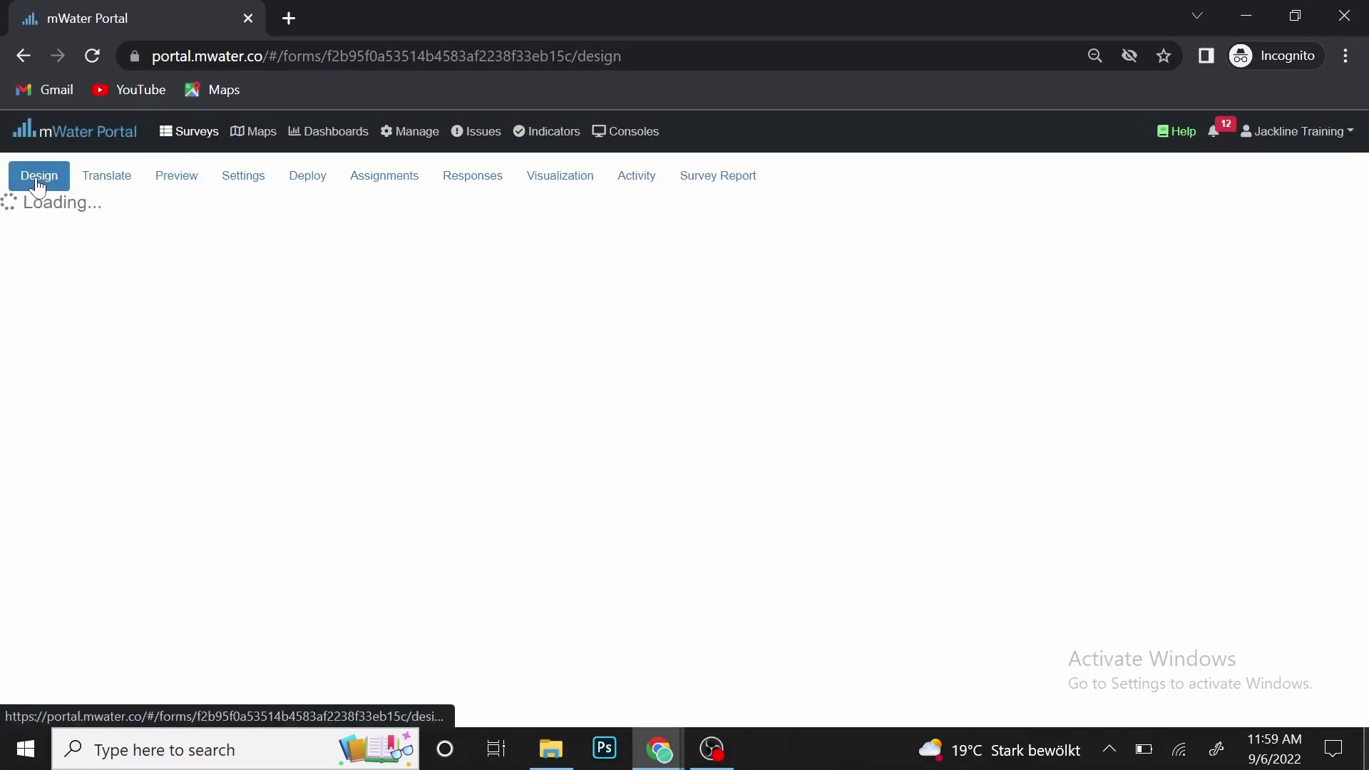